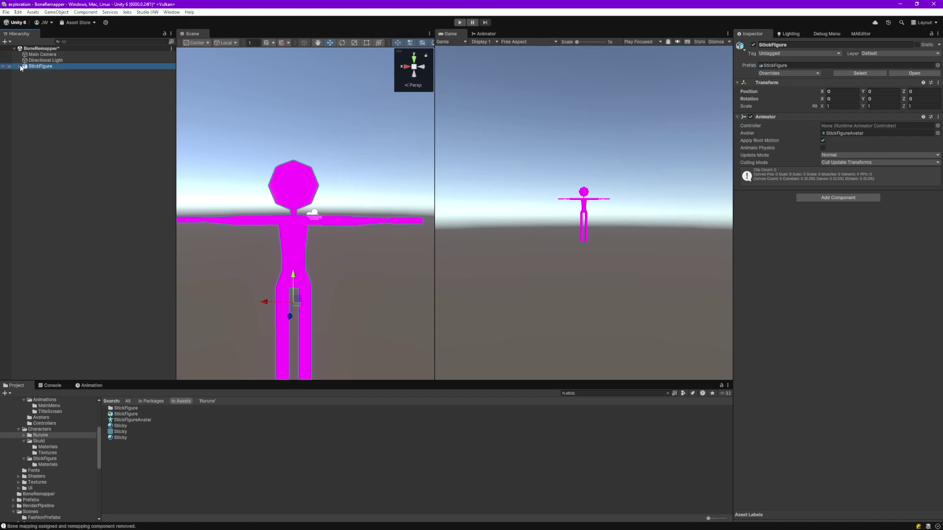
# Assign the other Sticky material, which uses the Studio JAW/Triangles shader, to the StickFigure's Sticky mesh.
pyautogui.click(40, 78)
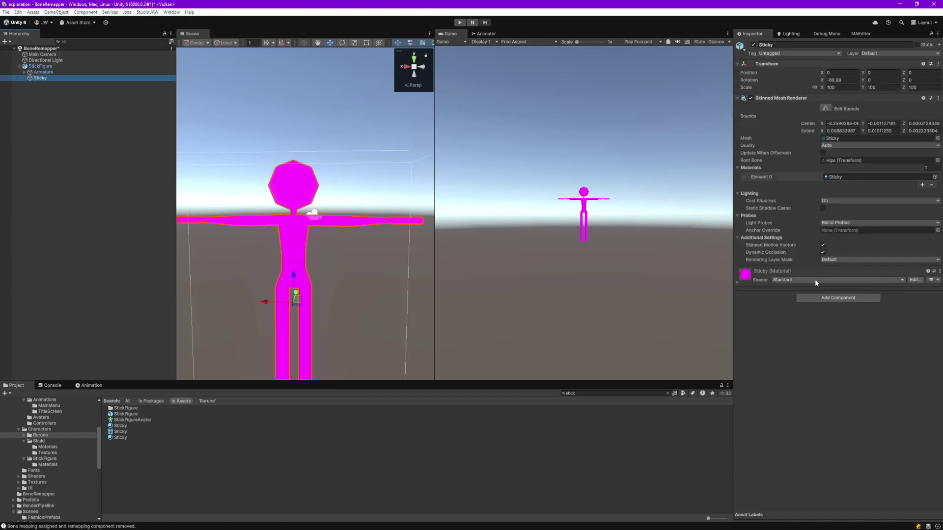
pyautogui.click(935, 177)
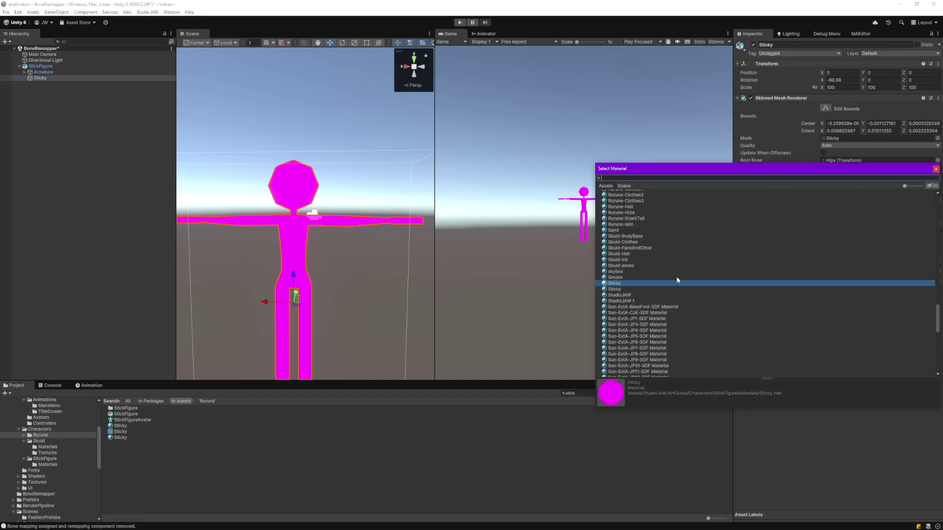
pyautogui.click(614, 289)
pyautogui.click(622, 289)
pyautogui.click(732, 139)
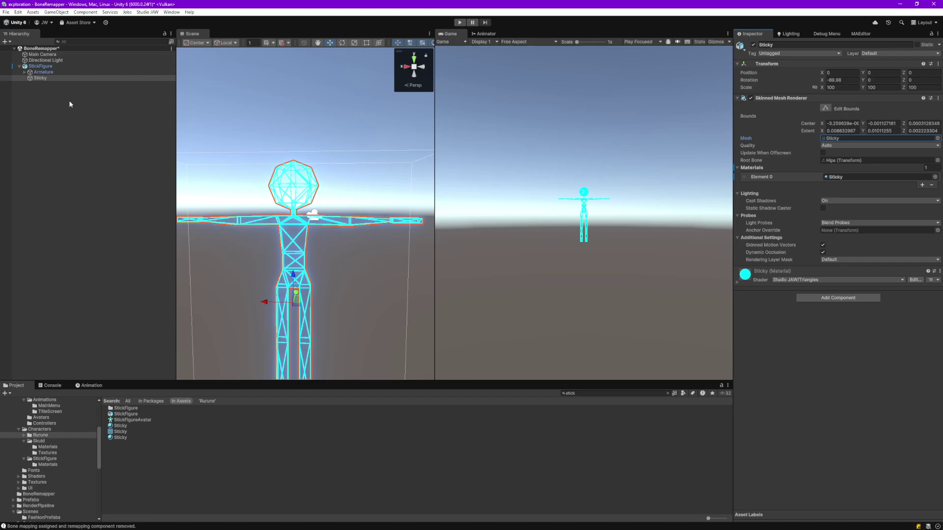
# Examine the Sticky mesh's renderer settings and the StickFigure armature's bone hierarchy down to the Chest's child bones.
pyautogui.click(48, 65)
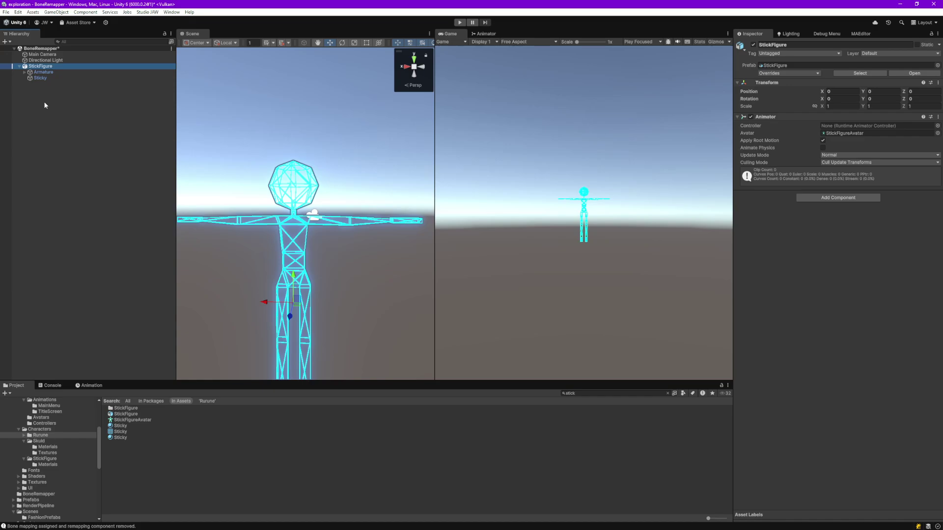
pyautogui.click(49, 77)
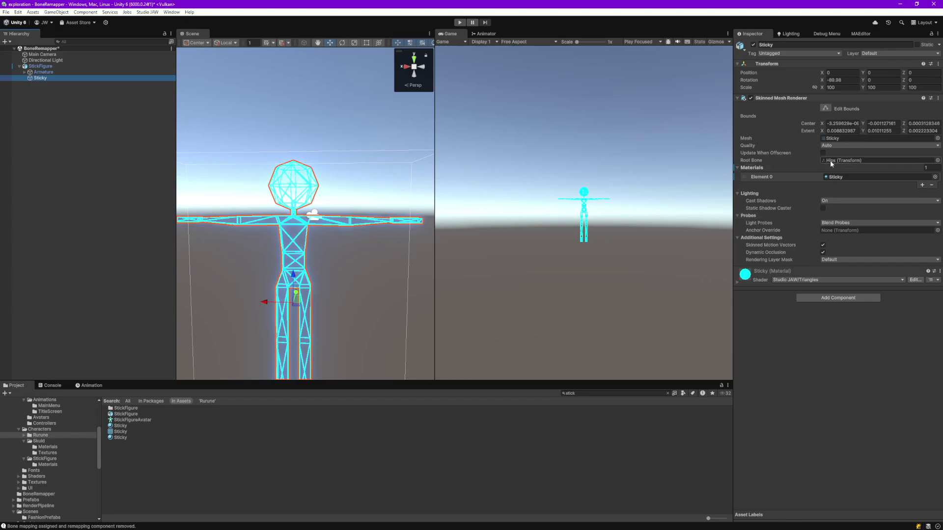
pyautogui.click(25, 73)
pyautogui.click(29, 72)
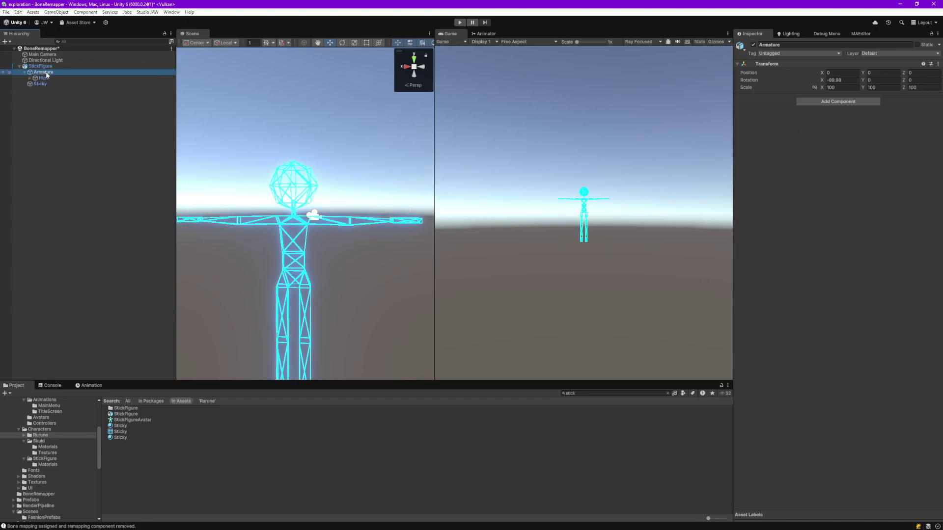
pyautogui.click(29, 78)
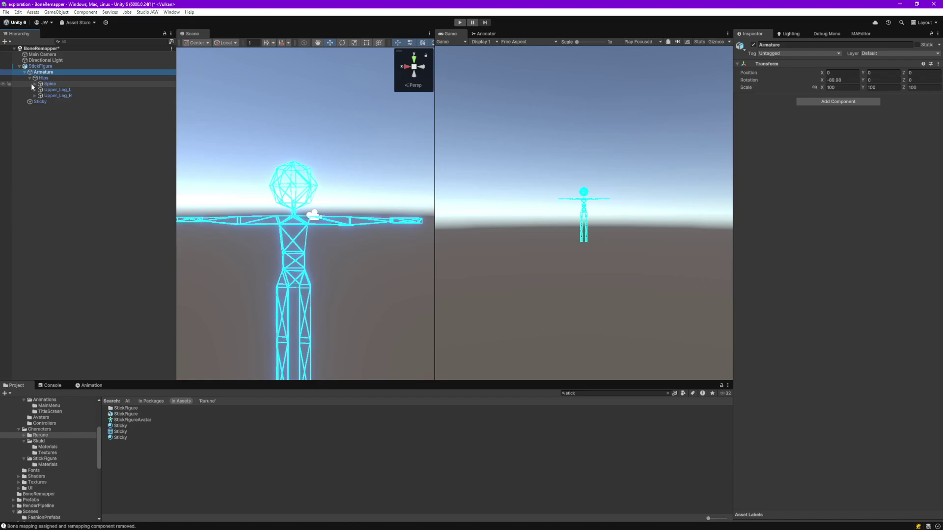
pyautogui.click(35, 84)
pyautogui.click(39, 90)
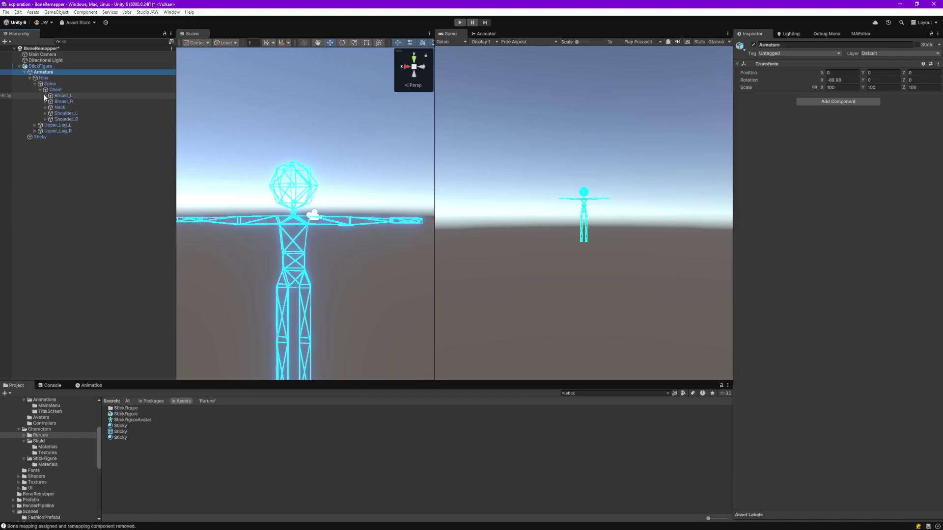
pyautogui.click(25, 72)
pyautogui.click(37, 78)
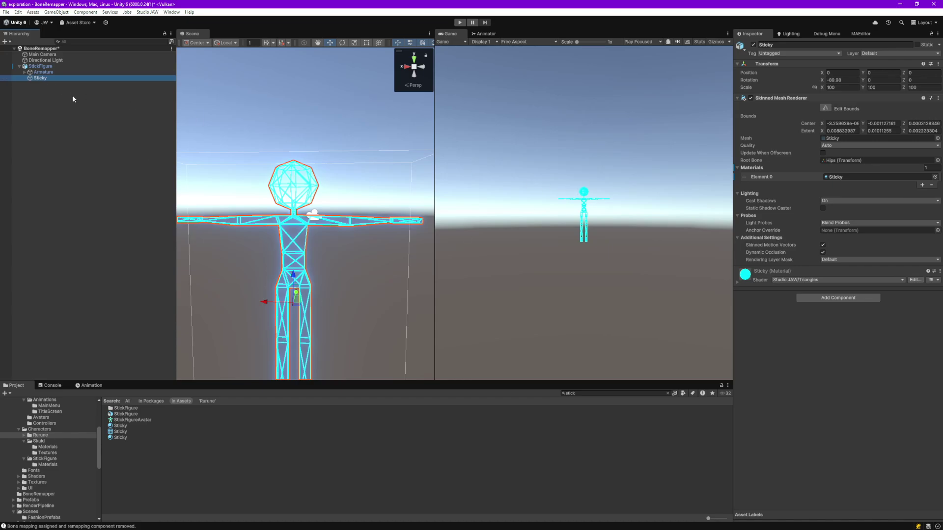
# Create an empty child object under StickFigure and add a Skinned Mesh Renderer component to it.
pyautogui.click(49, 66)
pyautogui.rightClick(49, 66)
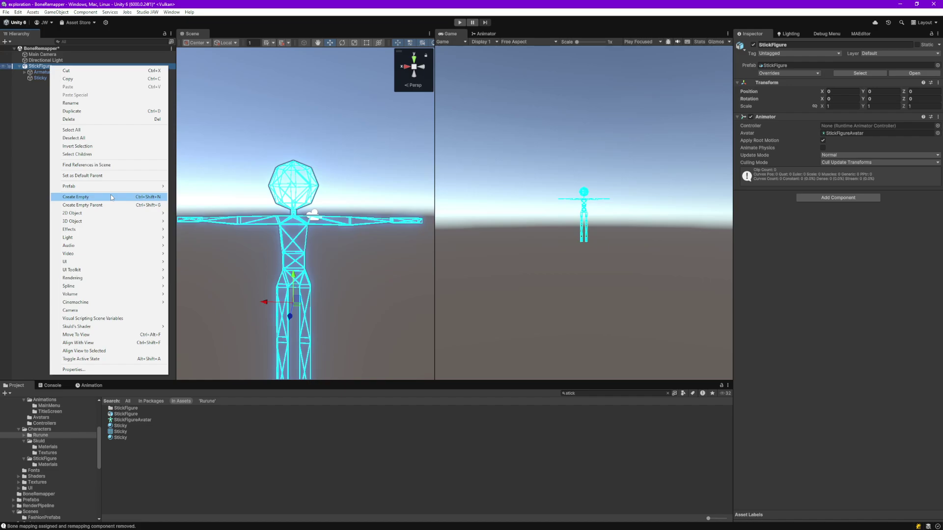
pyautogui.click(110, 197)
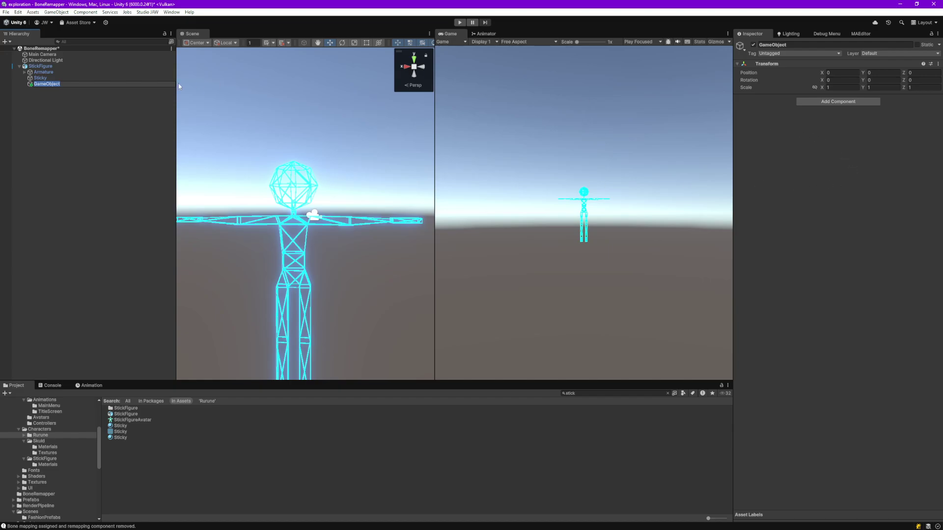
pyautogui.click(825, 101)
pyautogui.write('skinned')
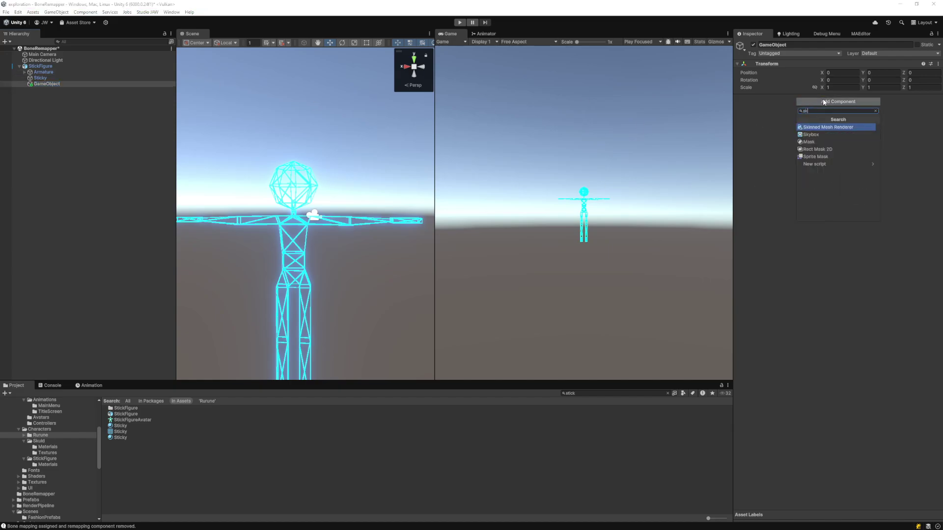
pyautogui.press('Return')
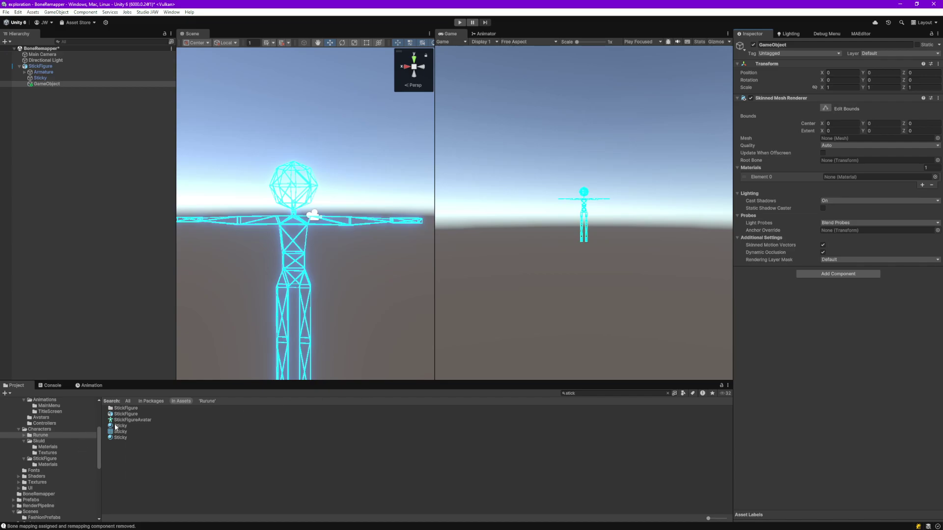
# Assign the Face mesh from the Rurune character folder to the new renderer and set its root bone to the StickFigure armature's Hips.
pyautogui.click(49, 436)
pyautogui.click(24, 435)
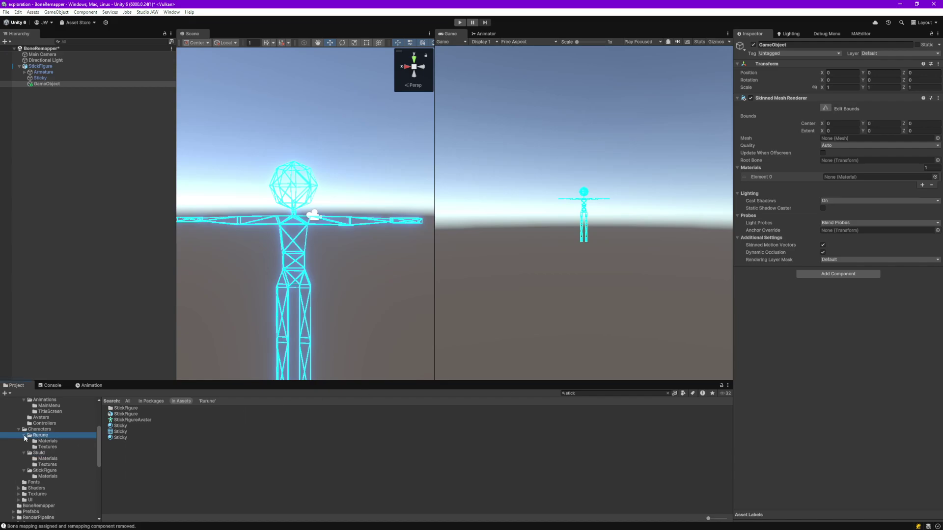
pyautogui.click(69, 436)
pyautogui.scroll(-3, 136, 442)
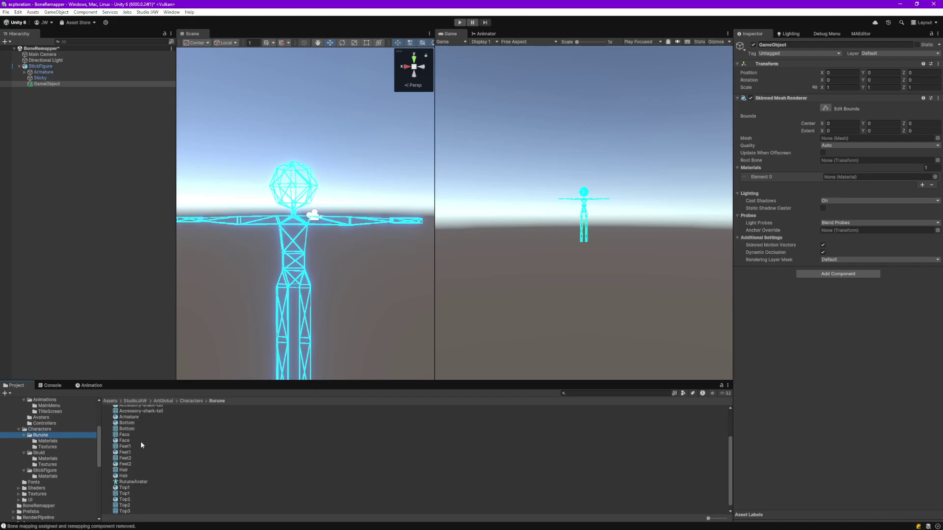
pyautogui.moveTo(125, 437); pyautogui.dragTo(838, 140)
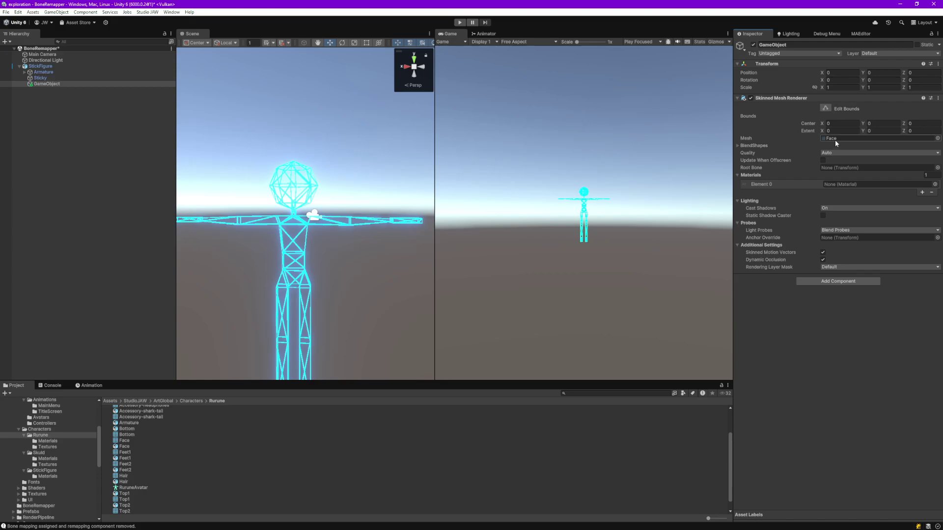
pyautogui.click(24, 72)
pyautogui.moveTo(44, 78); pyautogui.dragTo(838, 170)
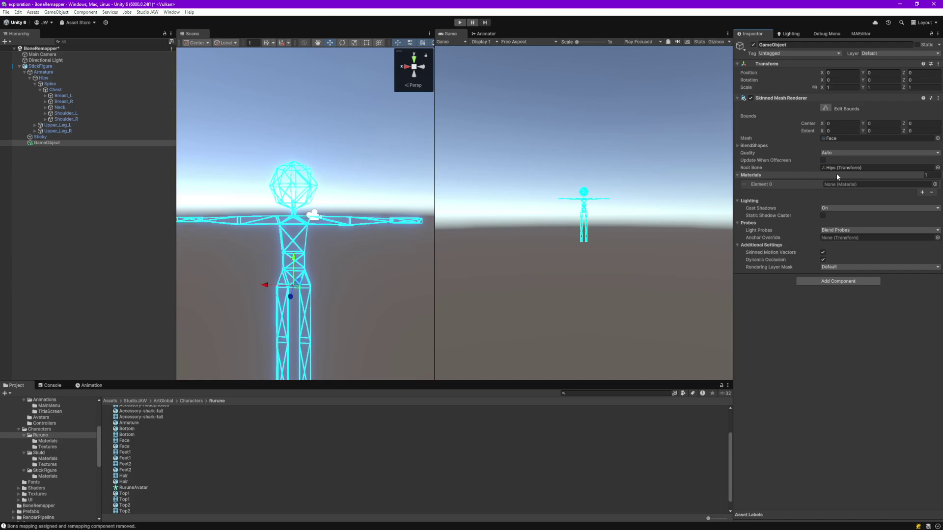
# Check which material the Rurune Face prefab part uses and assign the Rurune-skin material to GameObject's renderer.
pyautogui.click(835, 140)
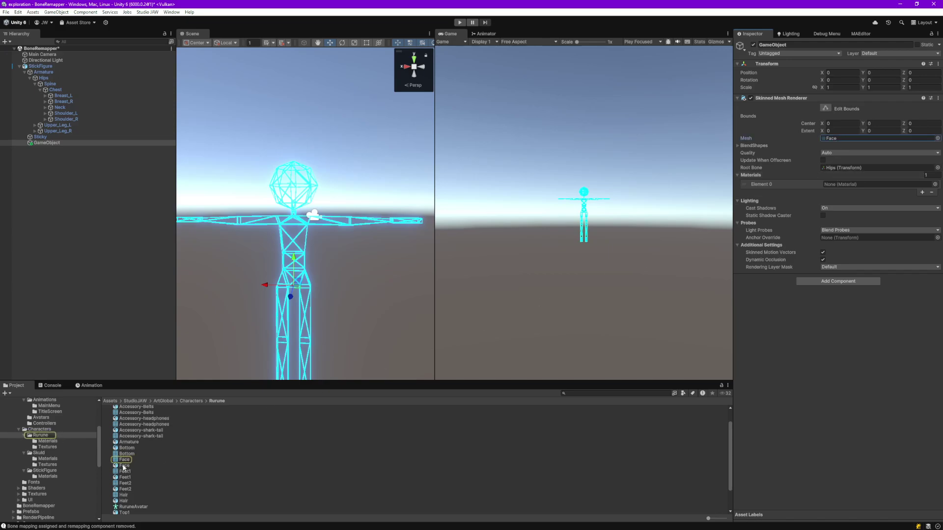
pyautogui.click(144, 465)
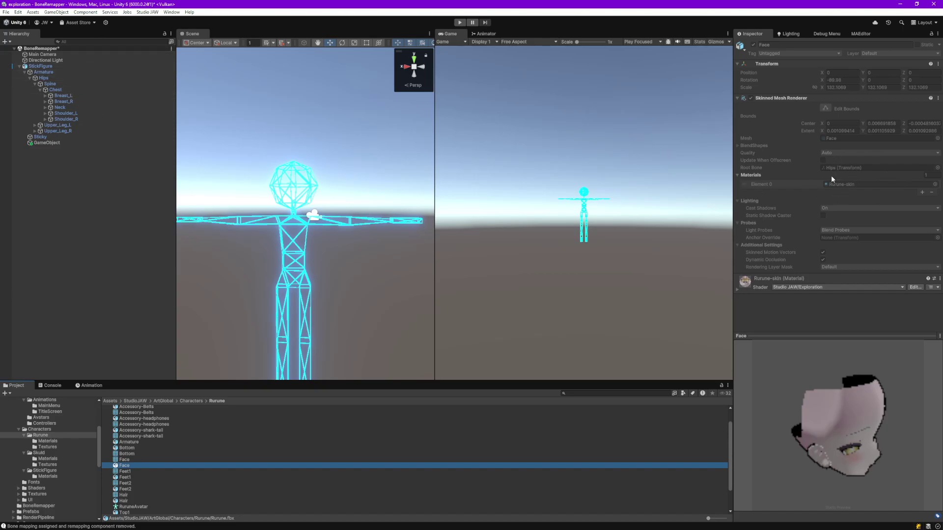
pyautogui.click(60, 146)
pyautogui.click(61, 143)
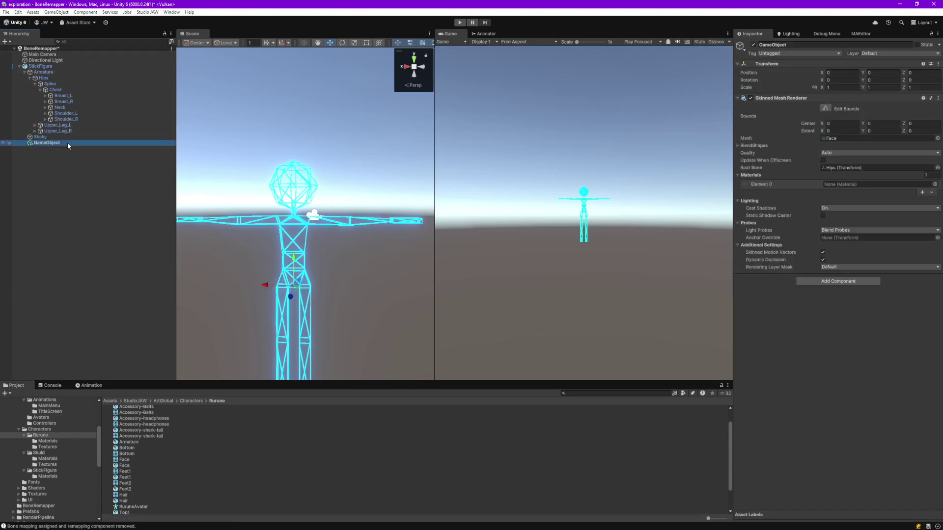
pyautogui.click(934, 185)
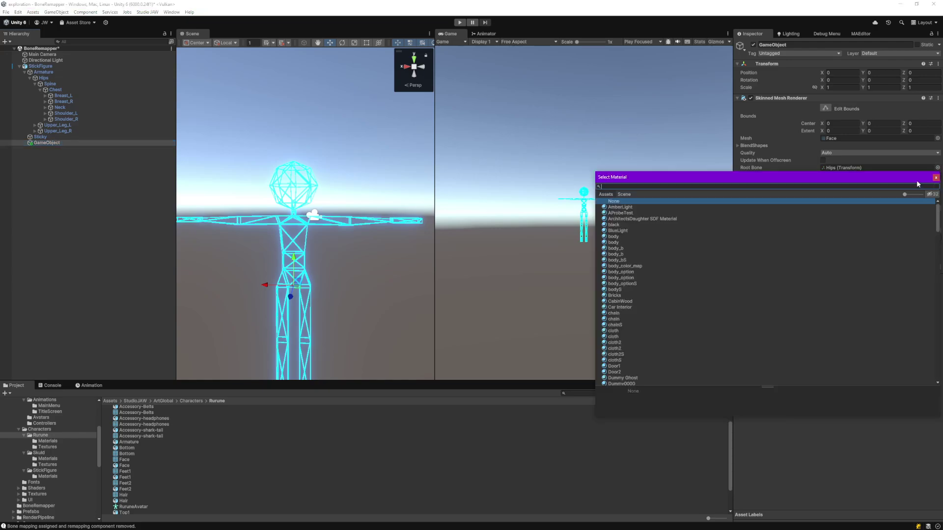
pyautogui.write('ruru')
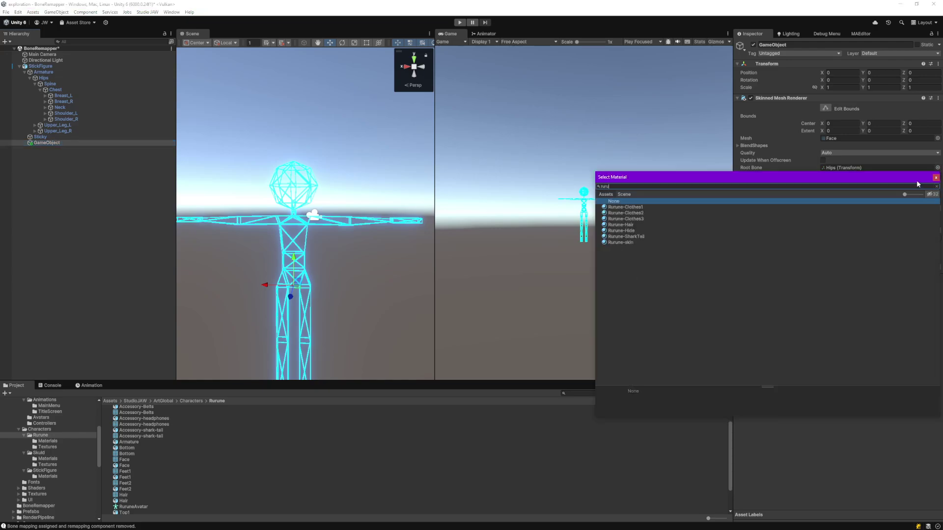
pyautogui.write('ne-sk')
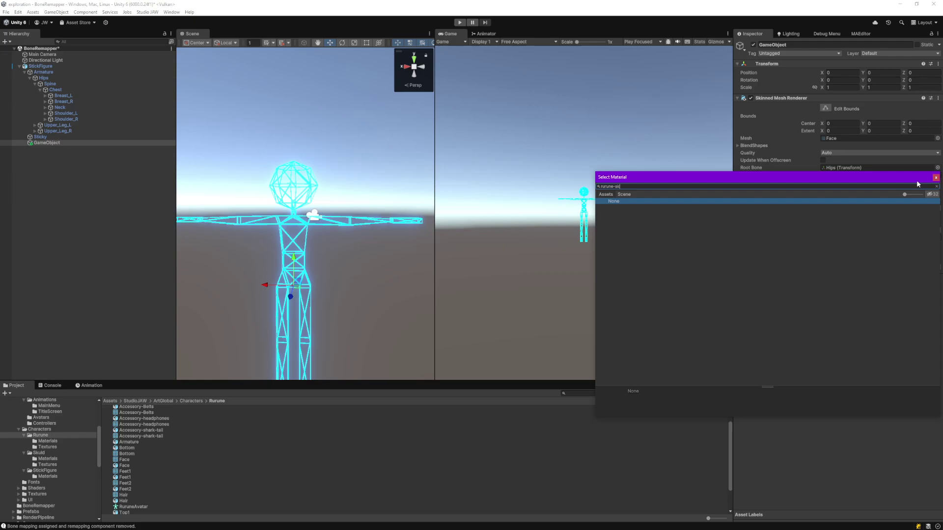
pyautogui.press('Down')
pyautogui.press('Return')
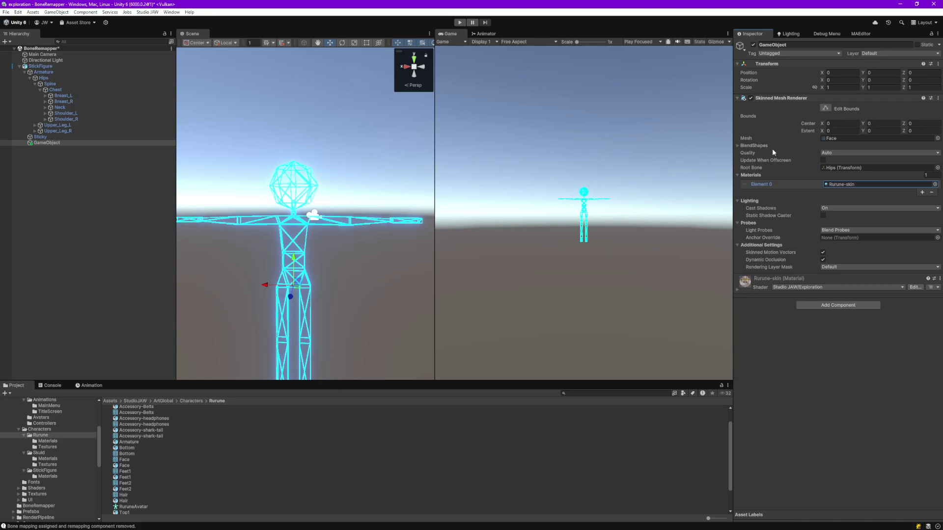
# Set the renderer's bounds extent to 0.01 on X, Y and Z.
pyautogui.click(842, 129)
pyautogui.write('0.01')
pyautogui.press('Tab')
pyautogui.write('0.01')
pyautogui.press('Tab')
pyautogui.write('0.01')
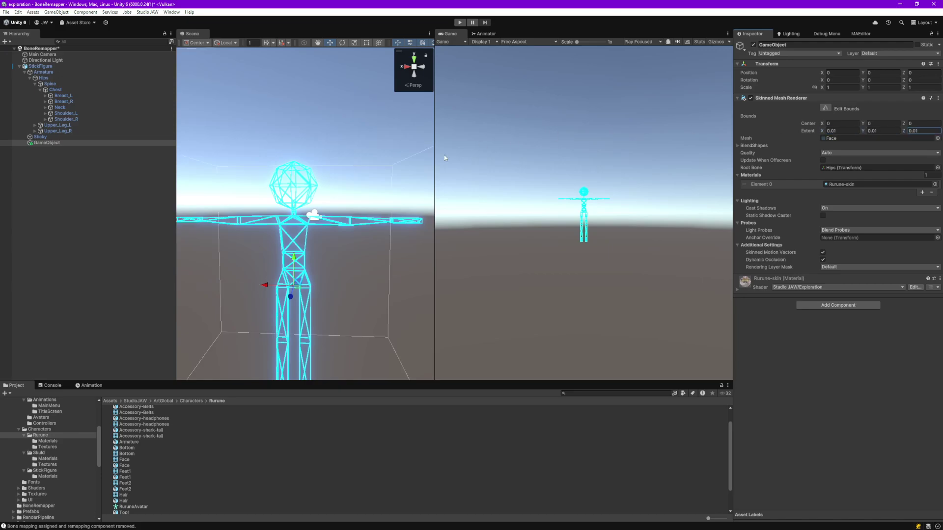
pyautogui.moveTo(344, 236)
pyautogui.keyDown('alt'); pyautogui.mouseDown()
pyautogui.moveTo(411, 244)
pyautogui.moveTo(329, 224)
pyautogui.moveTo(357, 229)
pyautogui.mouseUp(); pyautogui.keyUp('alt')
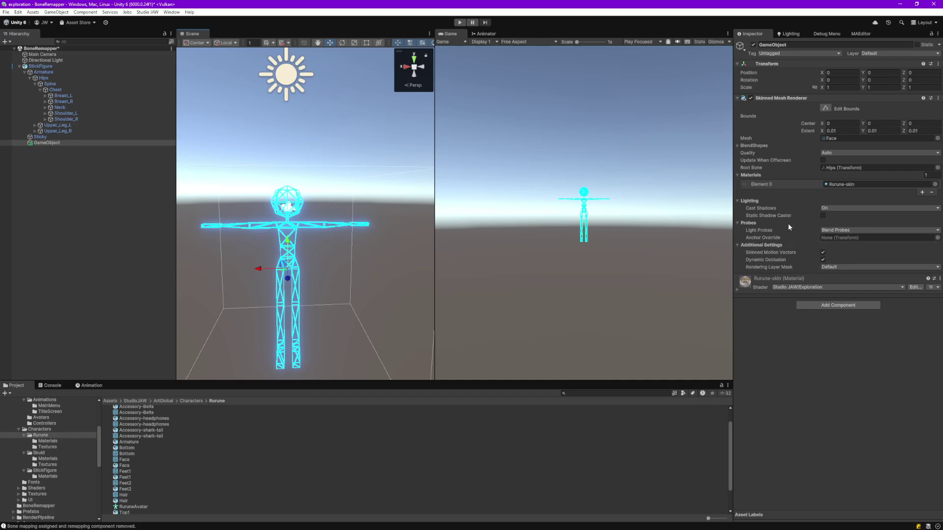
# Add the Bone Remapper component to GameObject.
pyautogui.click(836, 305)
pyautogui.write('bone')
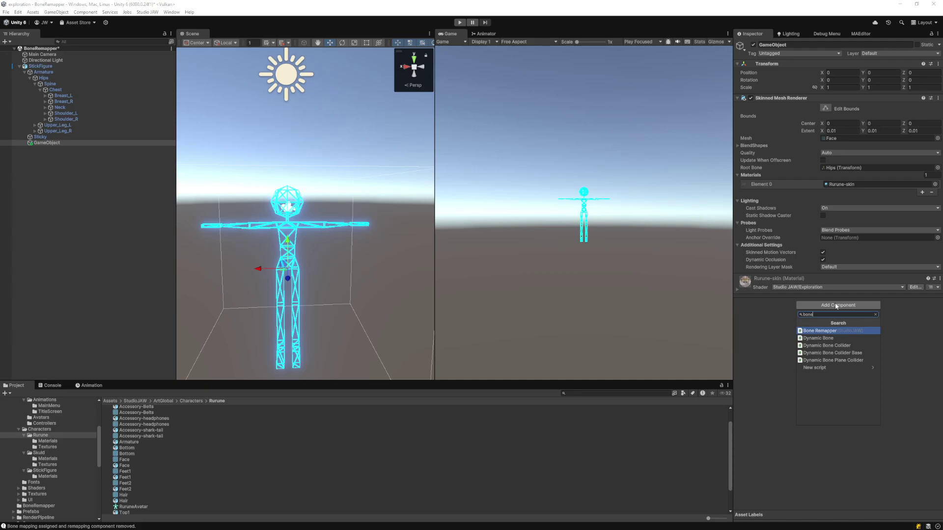
pyautogui.press('Return')
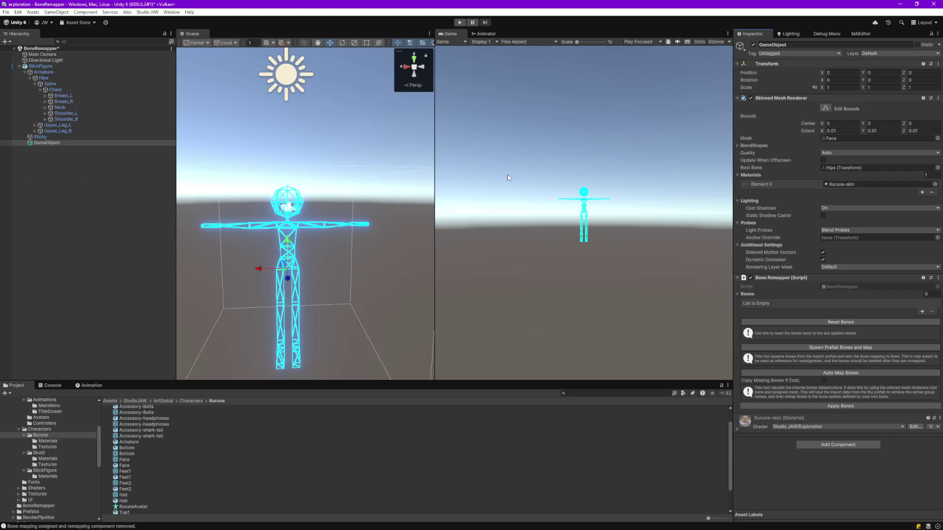
# Add four empty entries to the Bone Remapper's bones list.
pyautogui.click(739, 294)
pyautogui.click(739, 294)
pyautogui.doubleClick(739, 295)
pyautogui.click(922, 312)
pyautogui.click(922, 311)
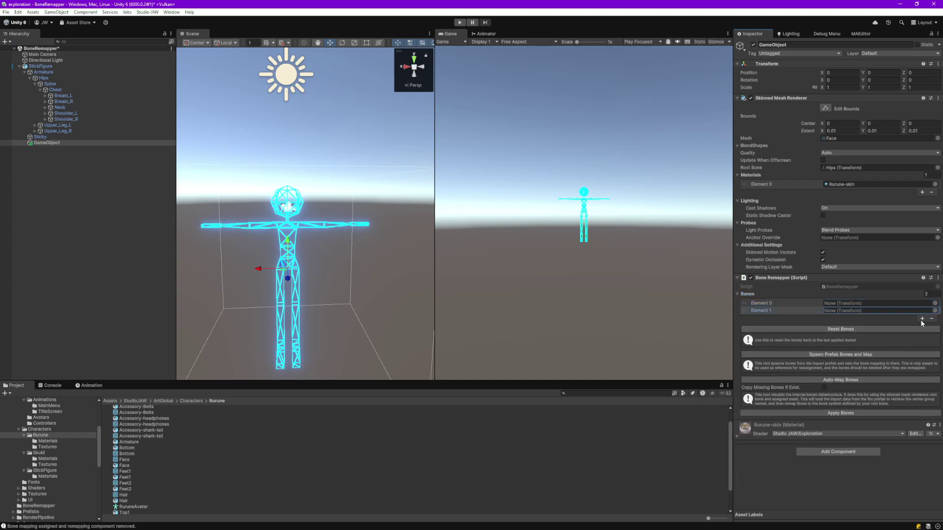
pyautogui.click(921, 319)
pyautogui.click(922, 327)
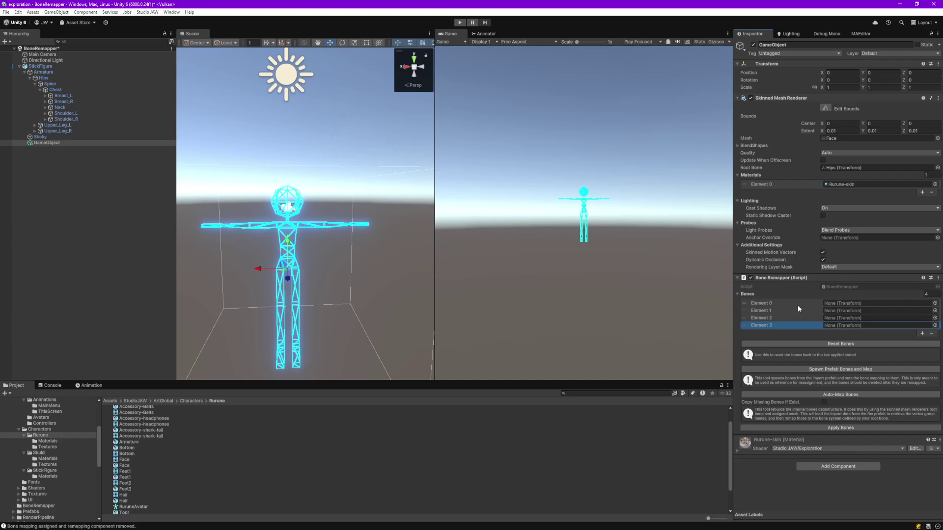
# Remove all four empty entries from the Bone Remapper's bones list.
pyautogui.click(779, 303)
pyautogui.click(759, 311)
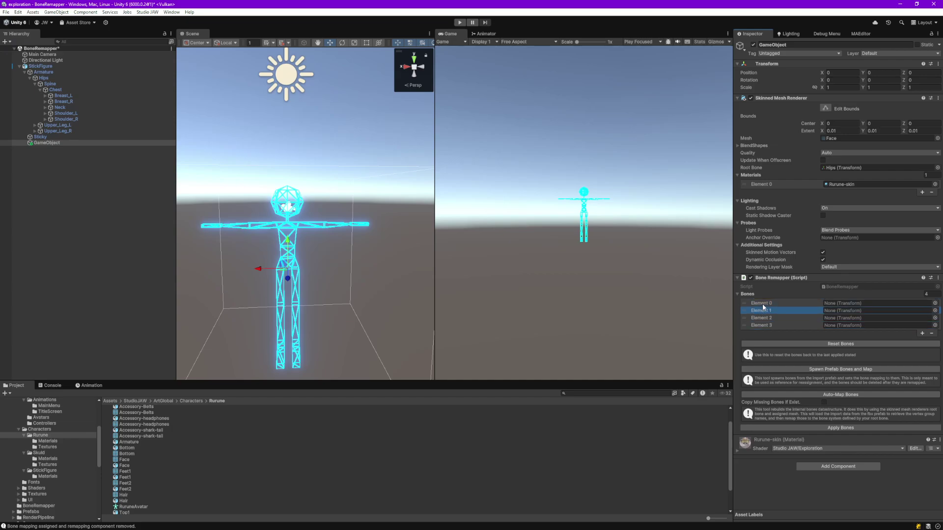
pyautogui.click(762, 303)
pyautogui.click(786, 325)
pyautogui.click(930, 333)
pyautogui.click(931, 327)
pyautogui.click(932, 319)
pyautogui.click(932, 313)
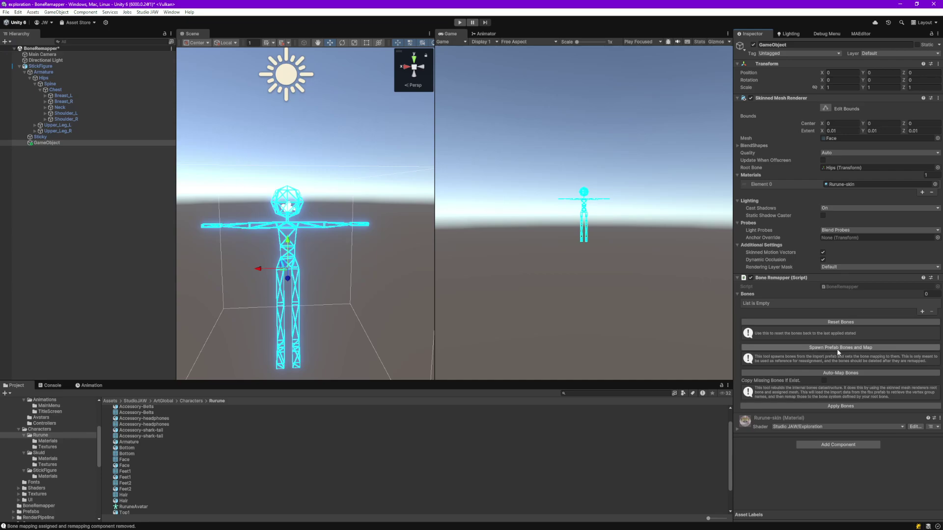
# Spawn the prefab bones and map them in the Bone Remapper, and select the spawned Hips bone under GameObject.
pyautogui.click(868, 348)
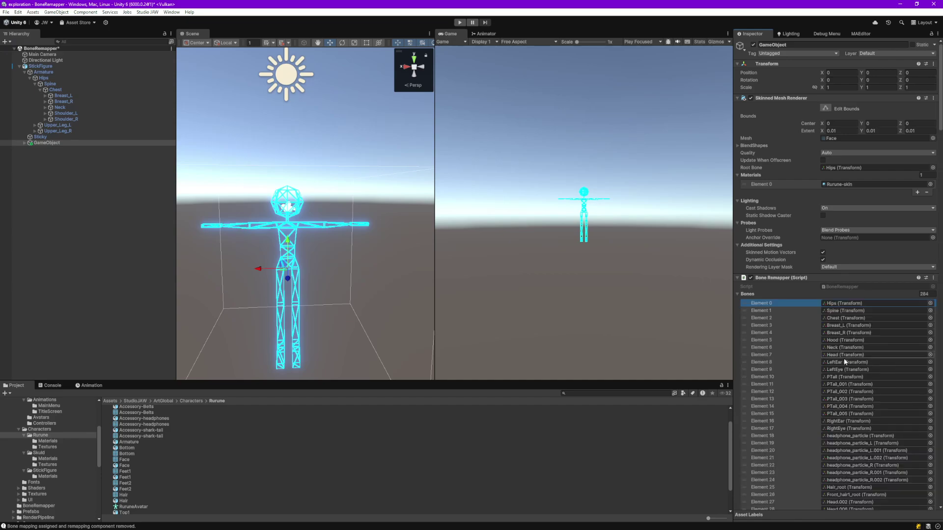
pyautogui.scroll(-3, 835, 314)
pyautogui.scroll(-7, 839, 326)
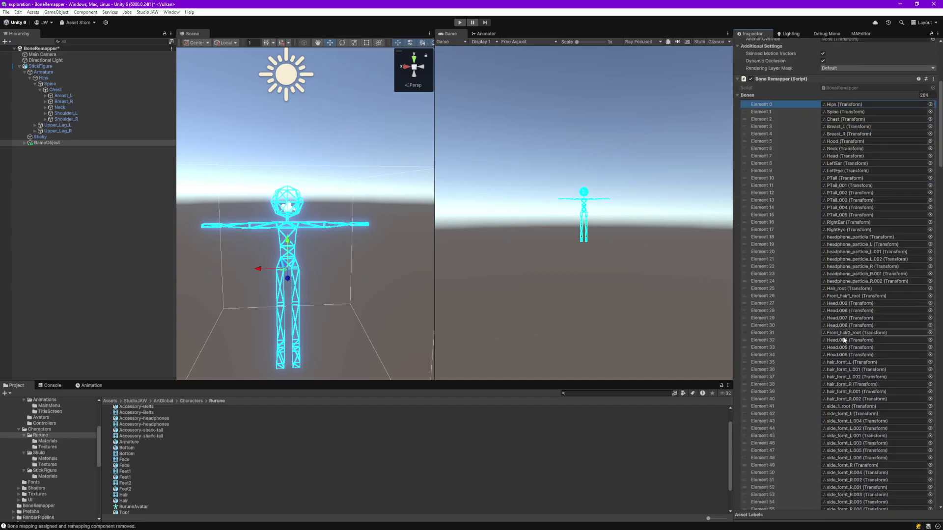
pyautogui.click(24, 143)
pyautogui.click(49, 149)
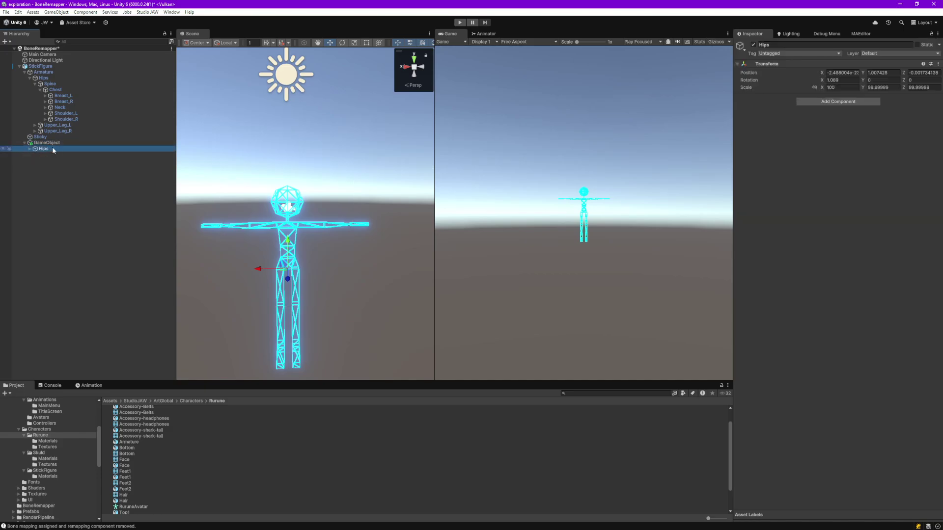
# Rename the GameObject that holds the Skinned Mesh Renderer and Bone Remapper to Face.
pyautogui.press('Up')
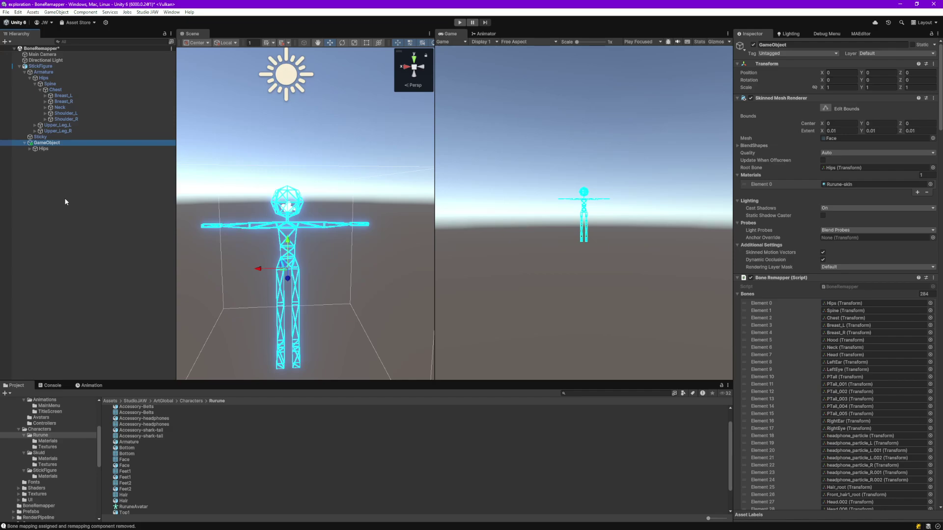
pyautogui.press('F2')
pyautogui.write('Face')
pyautogui.press('Return')
# Examine which hierarchy transforms the entries in Face's Bone Remapper list refer to, including Hips, Chest and Breast_R.
pyautogui.scroll(-5, 804, 294)
pyautogui.click(842, 118)
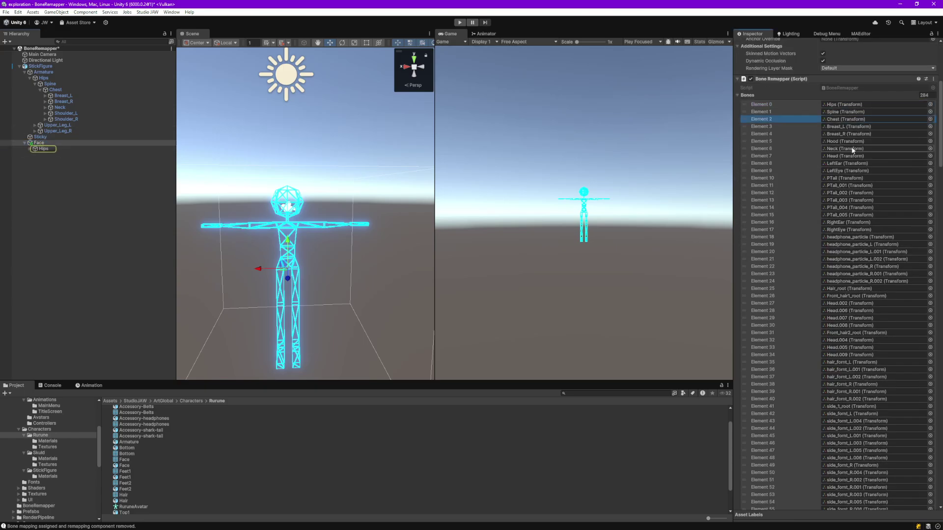
pyautogui.click(841, 119)
pyautogui.click(845, 132)
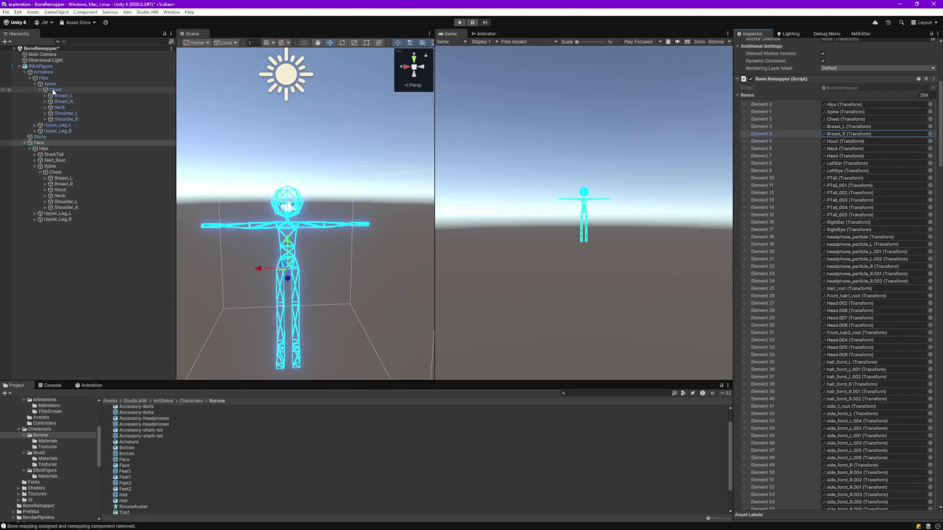
pyautogui.click(44, 143)
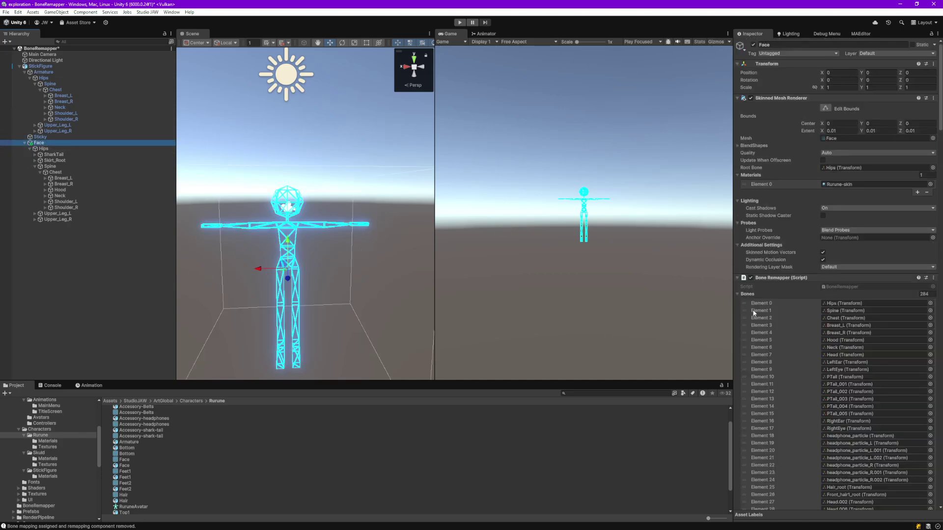
pyautogui.scroll(-3, 834, 300)
pyautogui.moveTo(839, 207)
pyautogui.mouseDown()
pyautogui.moveTo(517, 172)
pyautogui.moveTo(839, 208)
pyautogui.mouseUp()
pyautogui.click(834, 205)
pyautogui.click(834, 212)
pyautogui.click(835, 207)
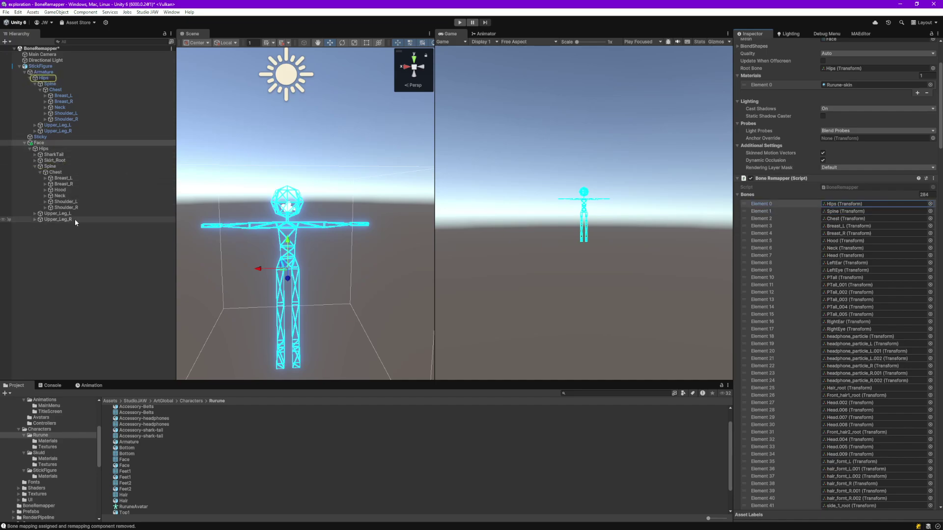
# Collapse the spawned Hips bone hierarchy under Face and delete it.
pyautogui.click(52, 149)
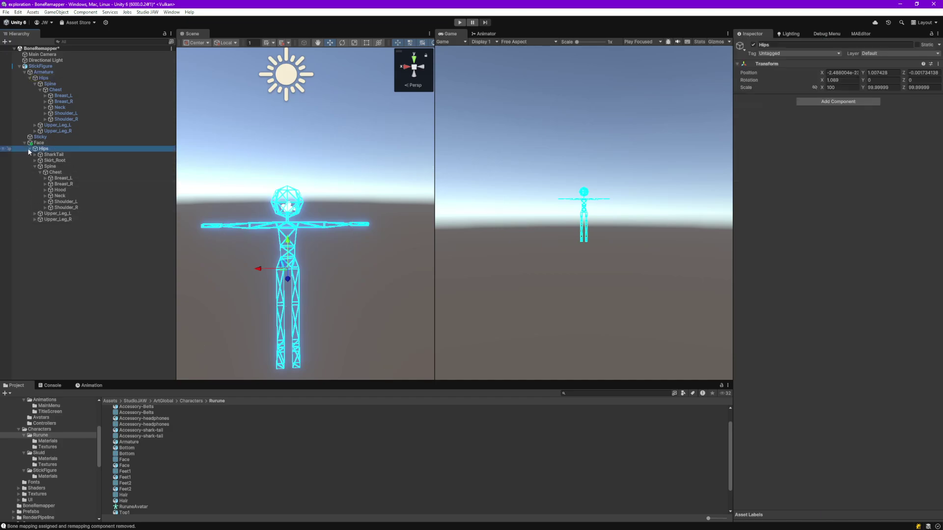
pyautogui.click(29, 149)
pyautogui.click(38, 143)
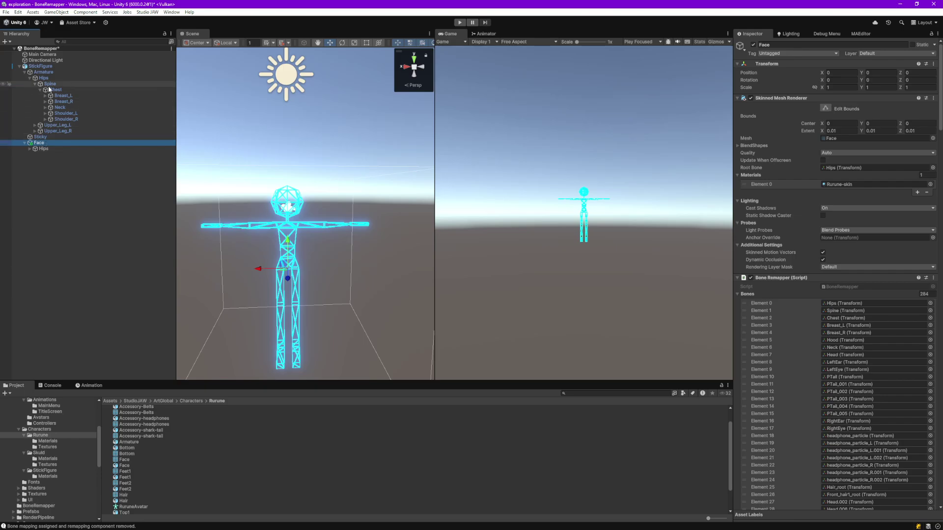
pyautogui.scroll(-10, 785, 363)
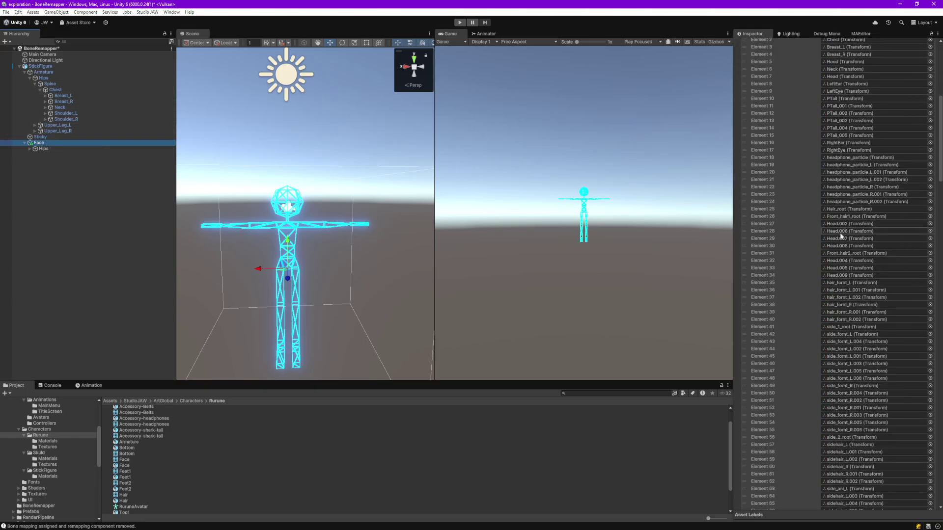
pyautogui.scroll(-15, 846, 445)
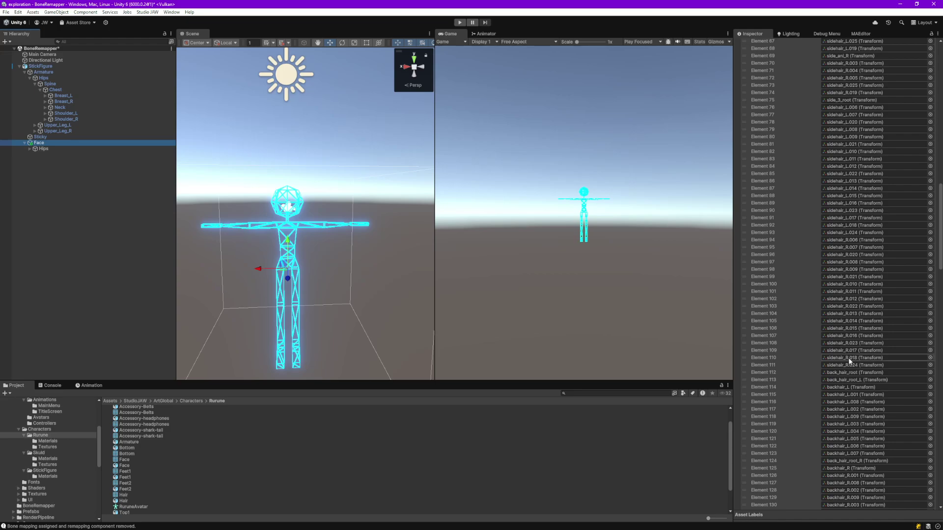
pyautogui.click(41, 149)
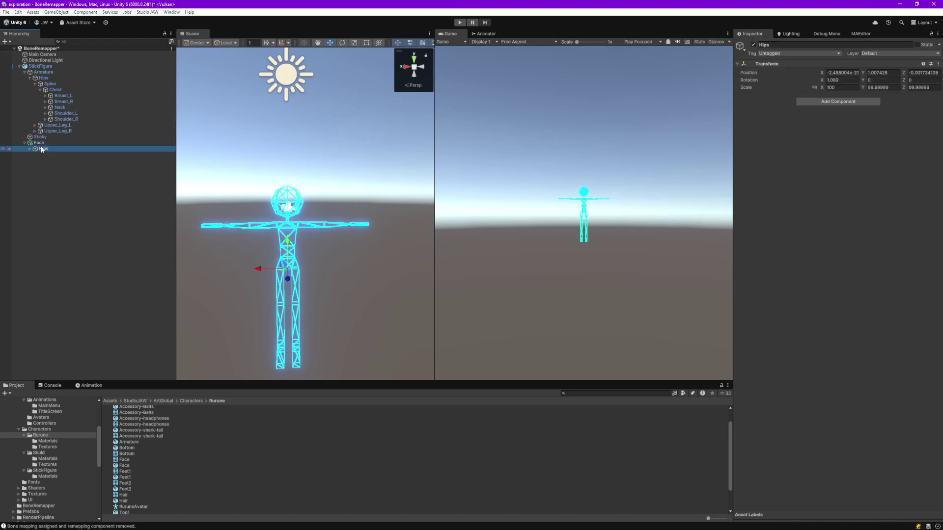
pyautogui.press('Delete')
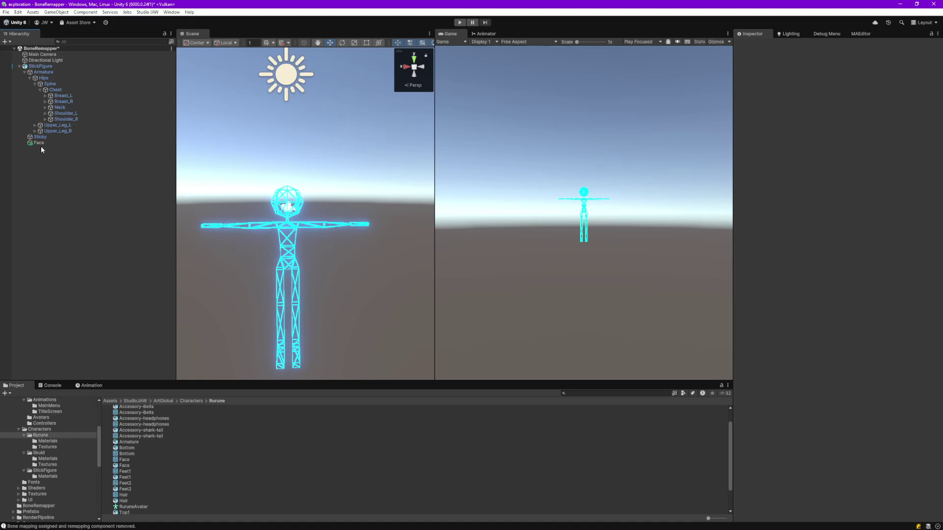
# Auto-map Face's missing bones to the StickFigure's armature in the Bone Remapper and accept the remapping.
pyautogui.click(42, 137)
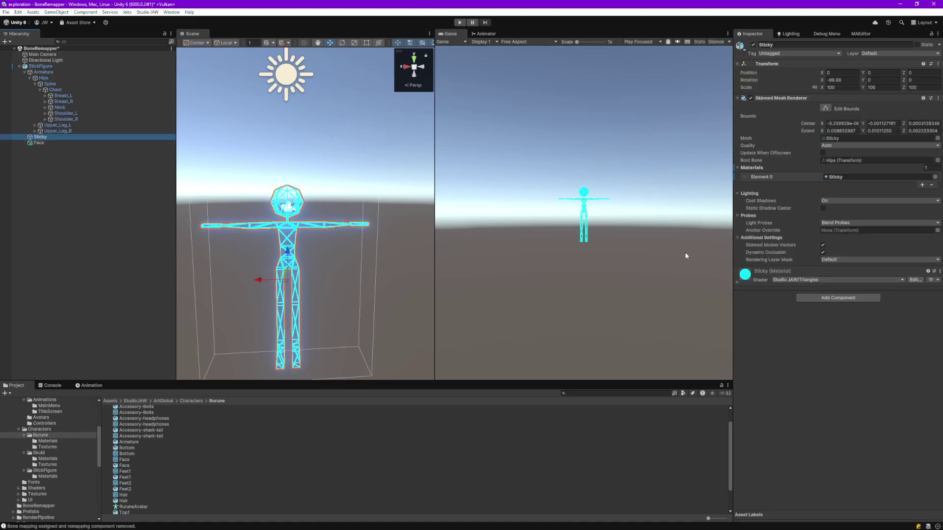
pyautogui.click(39, 143)
pyautogui.scroll(-10, 856, 418)
pyautogui.scroll(-15, 857, 415)
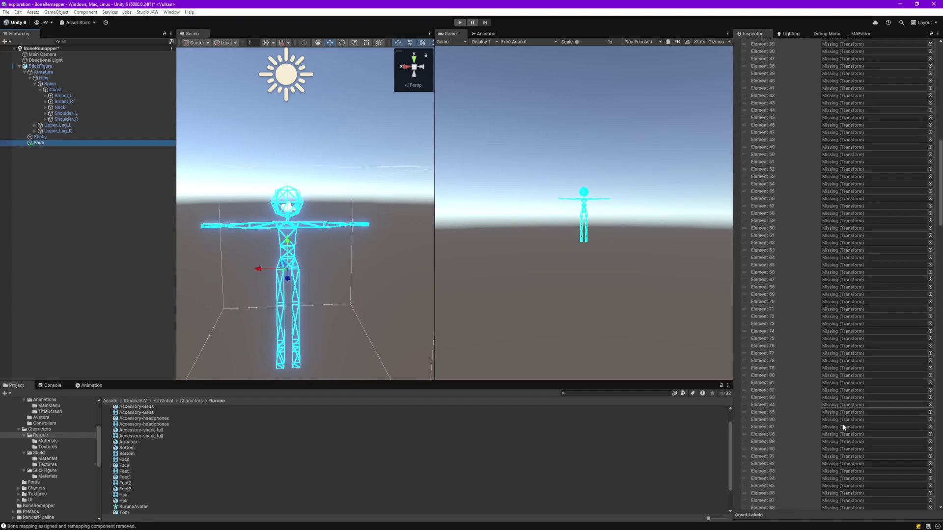
pyautogui.scroll(-18, 832, 434)
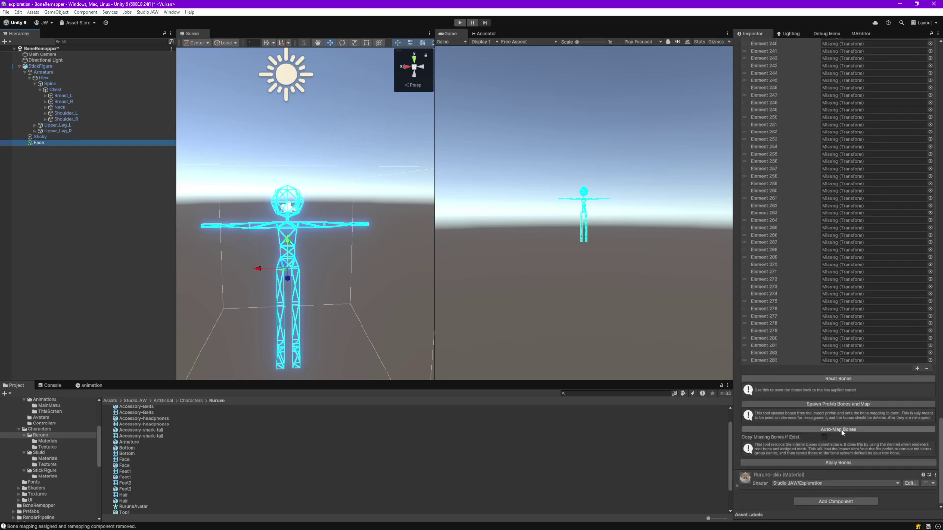
pyautogui.click(842, 430)
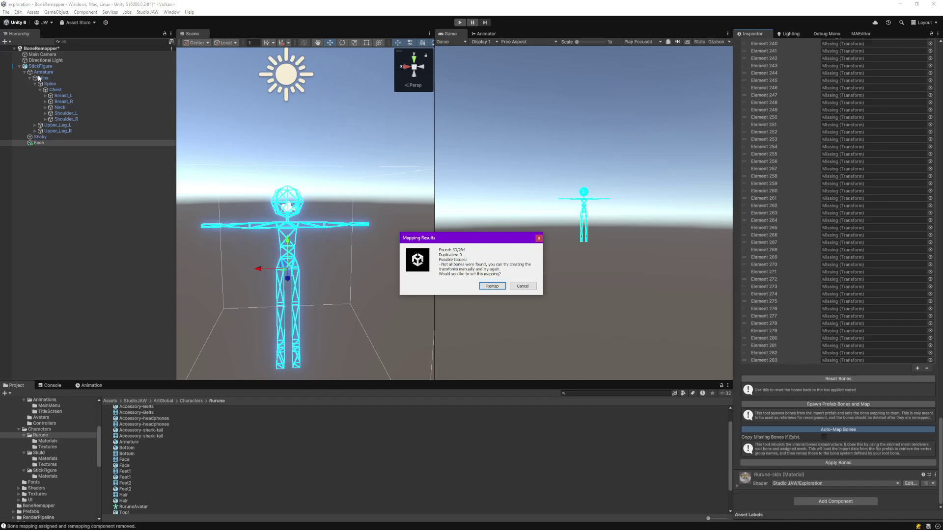
pyautogui.click(491, 285)
# Review the auto-mapped bones and apply them to Face's Skinned Mesh Renderer.
pyautogui.scroll(5, 849, 287)
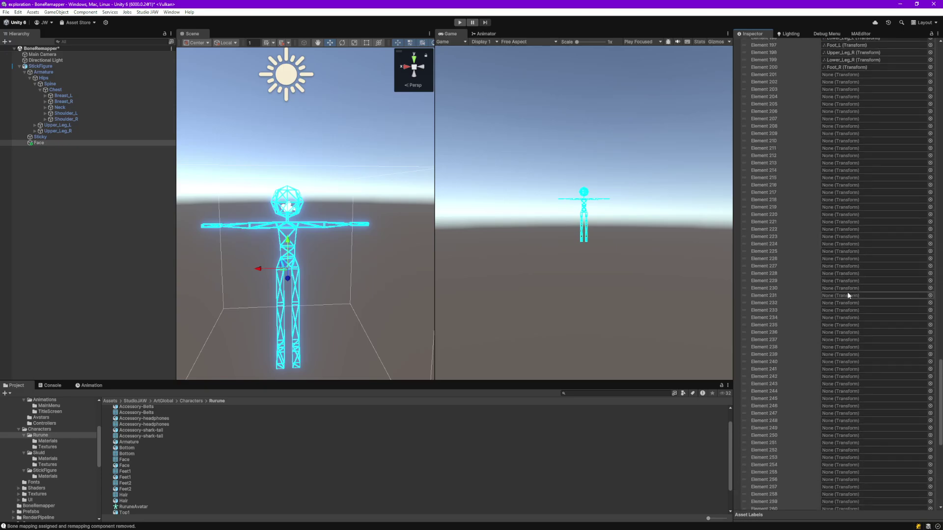
pyautogui.scroll(5, 847, 292)
pyautogui.scroll(5, 941, 284)
pyautogui.moveTo(940, 284); pyautogui.dragTo(910, 494)
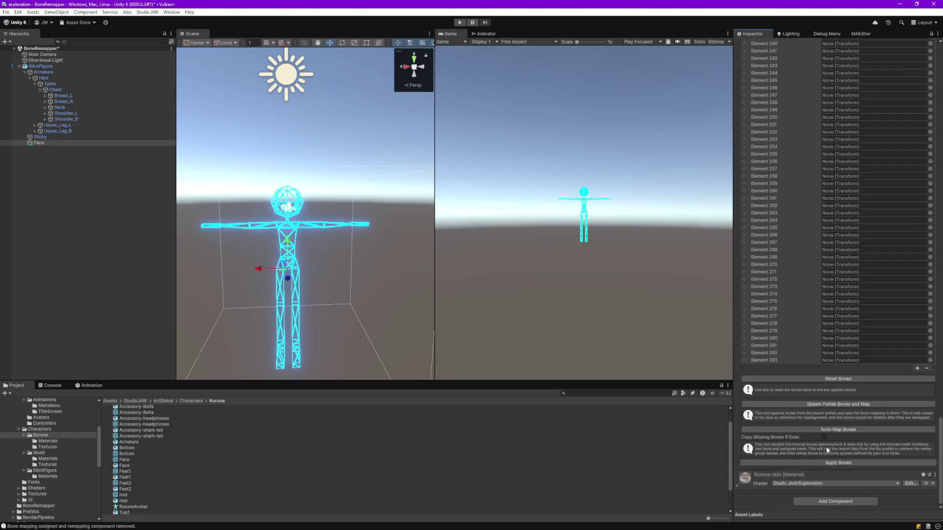
pyautogui.moveTo(315, 264); pyautogui.dragTo(312, 264, button='right')
pyautogui.click(54, 138)
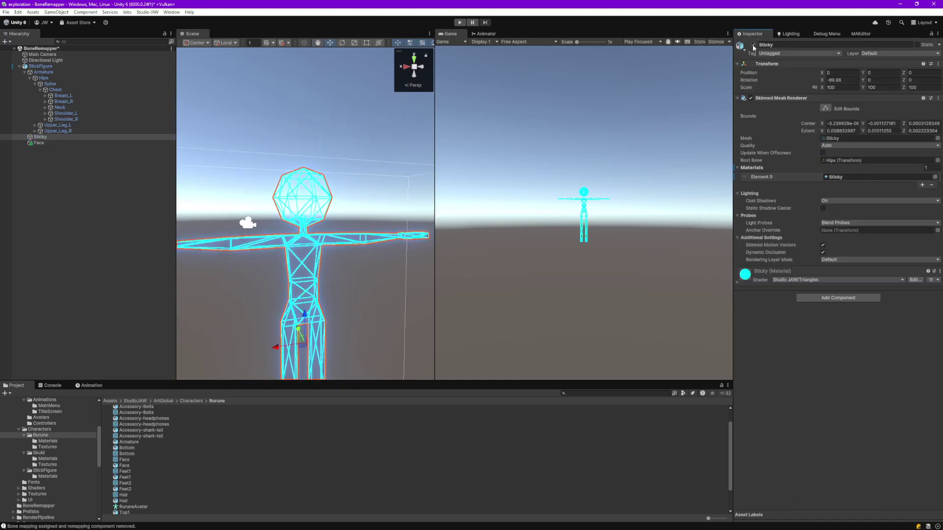
pyautogui.click(46, 143)
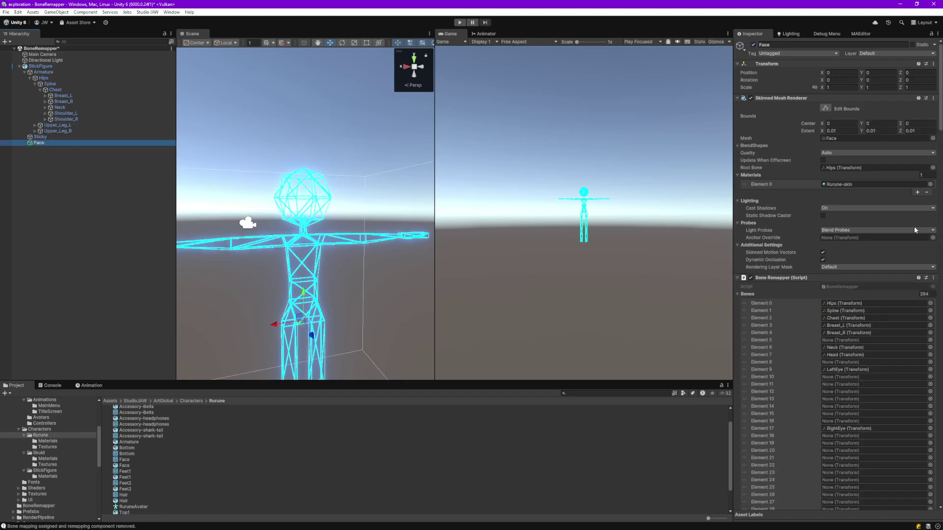
pyautogui.scroll(-10, 821, 301)
pyautogui.scroll(-20, 866, 305)
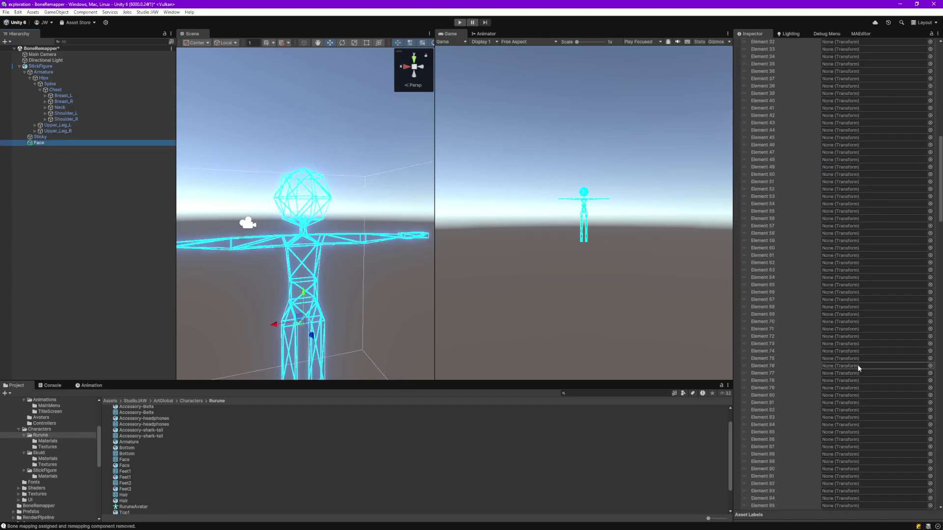
pyautogui.scroll(-15, 866, 388)
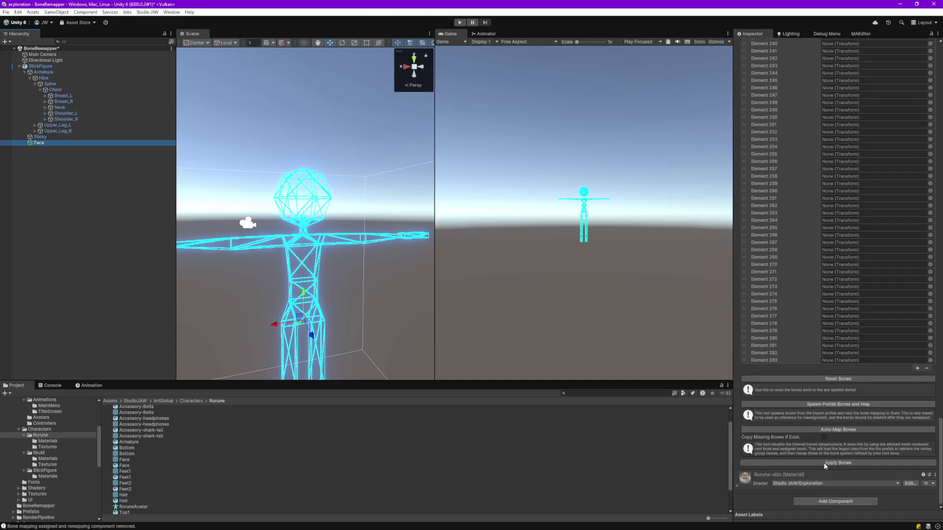
pyautogui.click(830, 463)
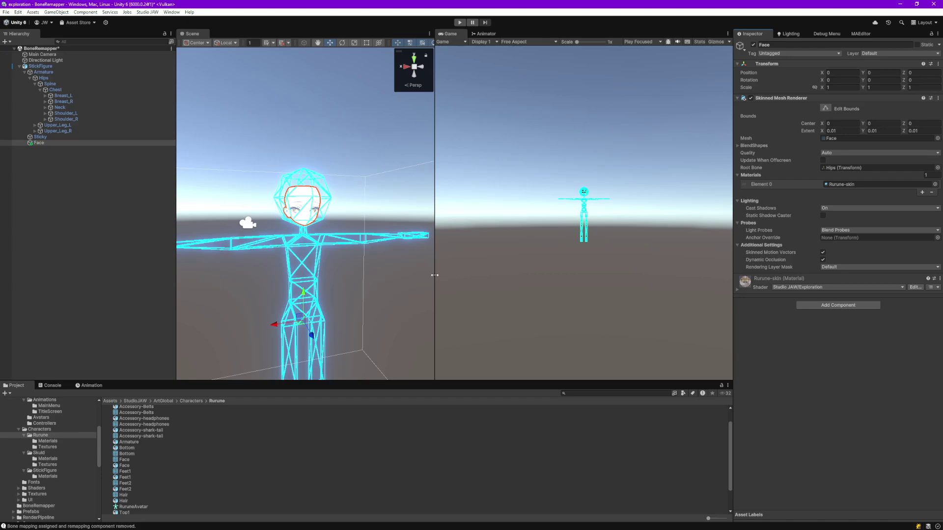
# Add the Bone Remapper component to Face again and check the bones list it loads.
pyautogui.click(834, 305)
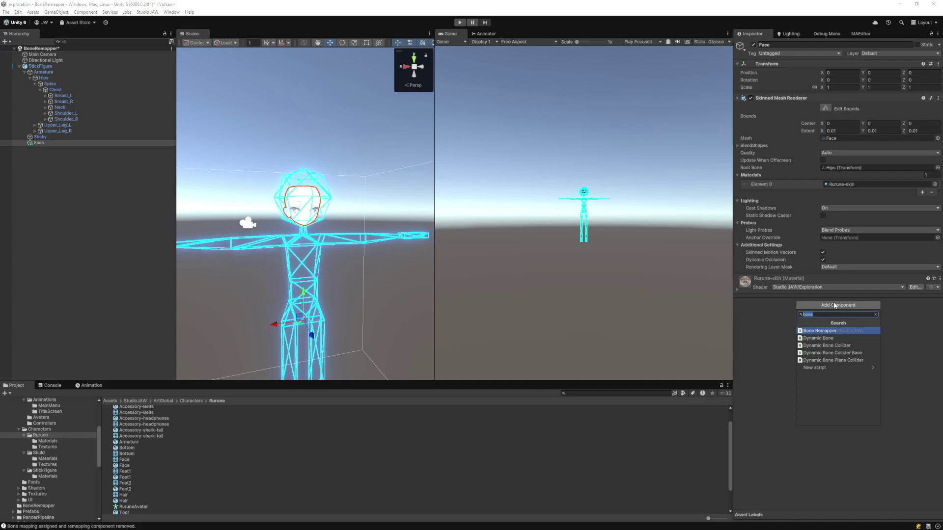
pyautogui.press('Return')
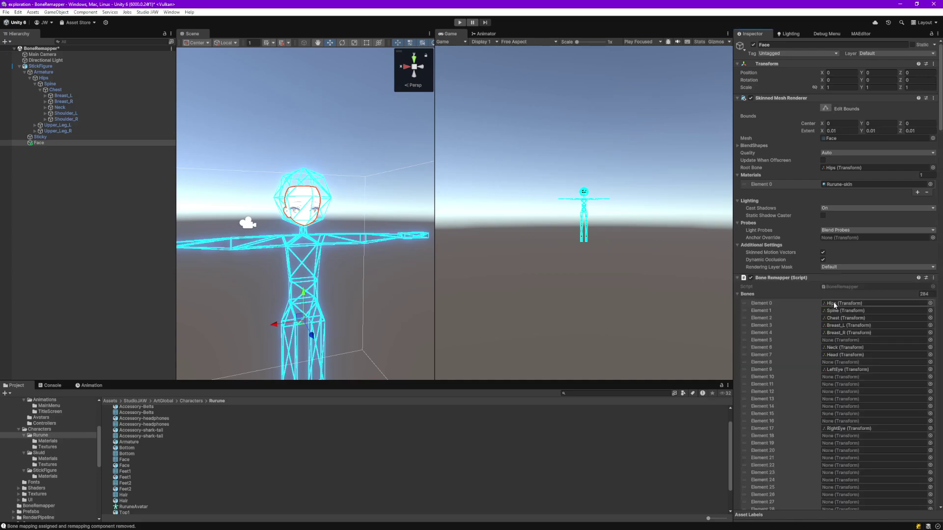
pyautogui.scroll(-5, 828, 290)
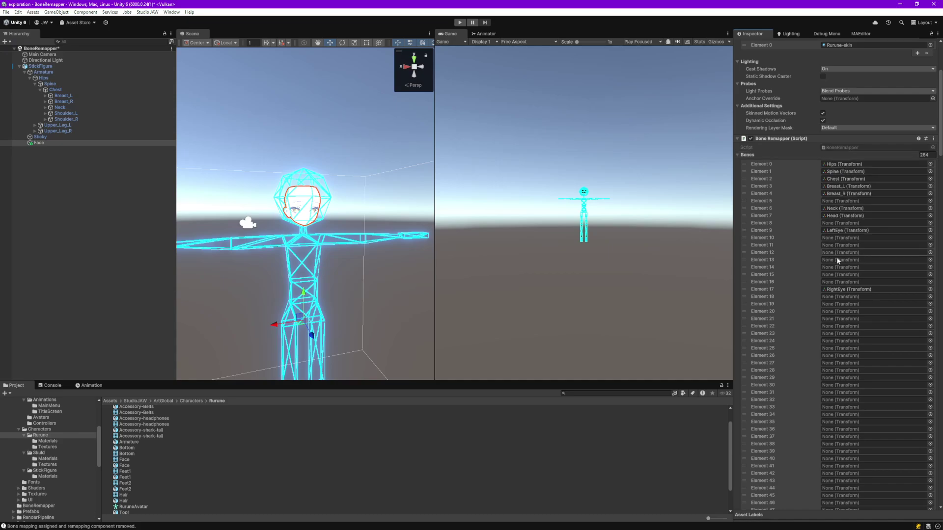
pyautogui.scroll(-20, 856, 365)
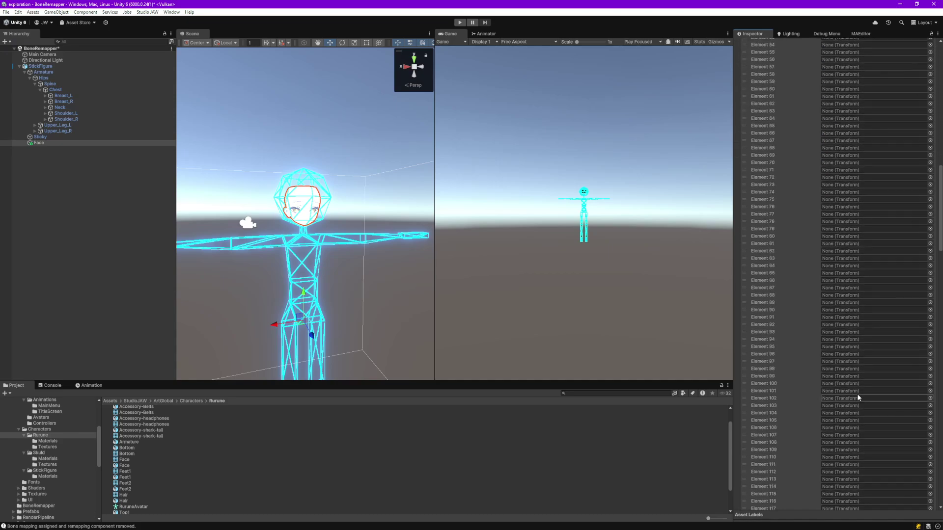
pyautogui.scroll(-10, 854, 372)
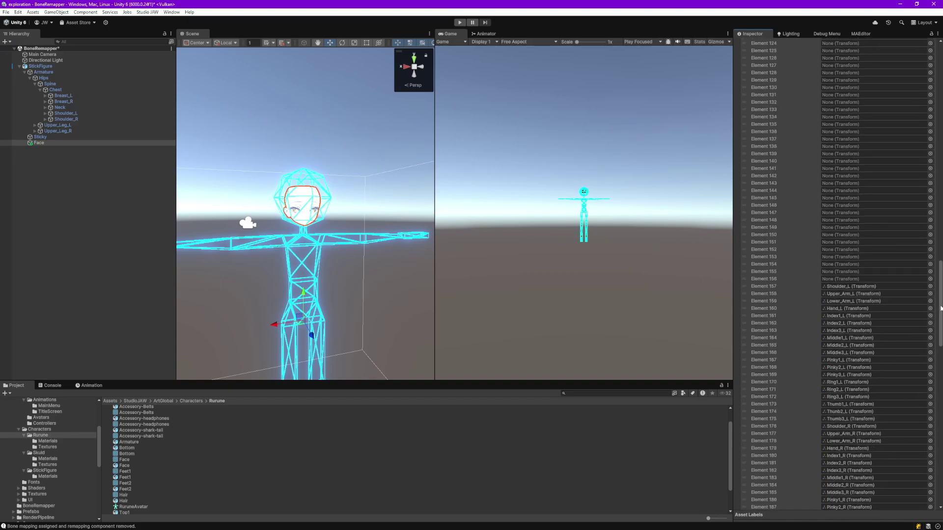
pyautogui.scroll(-2, 940, 322)
pyautogui.scroll(-1, 940, 323)
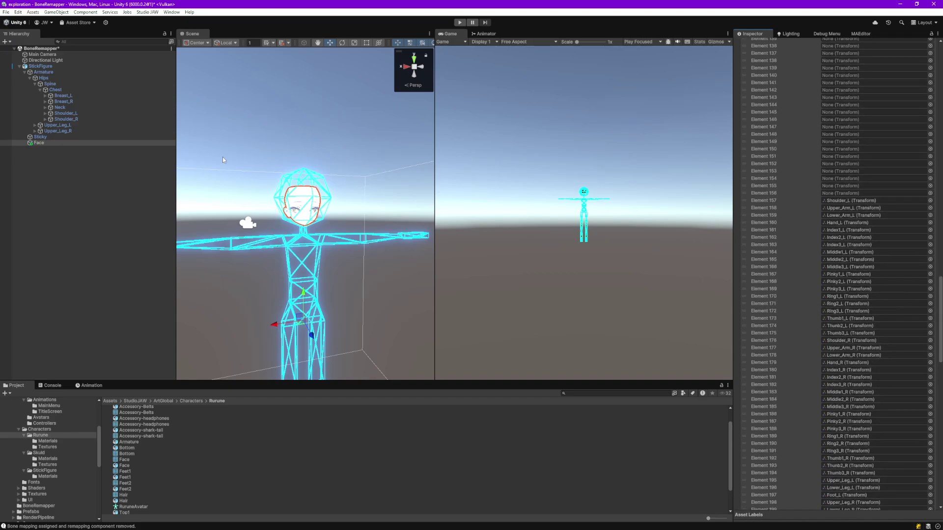
pyautogui.click(43, 142)
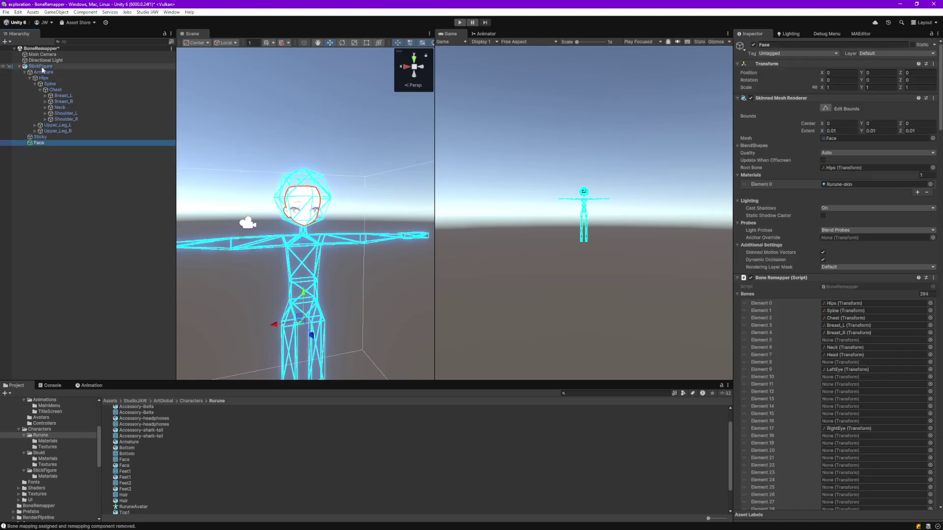
# Create an empty child object under StickFigure and name it SharkTail.
pyautogui.click(40, 67)
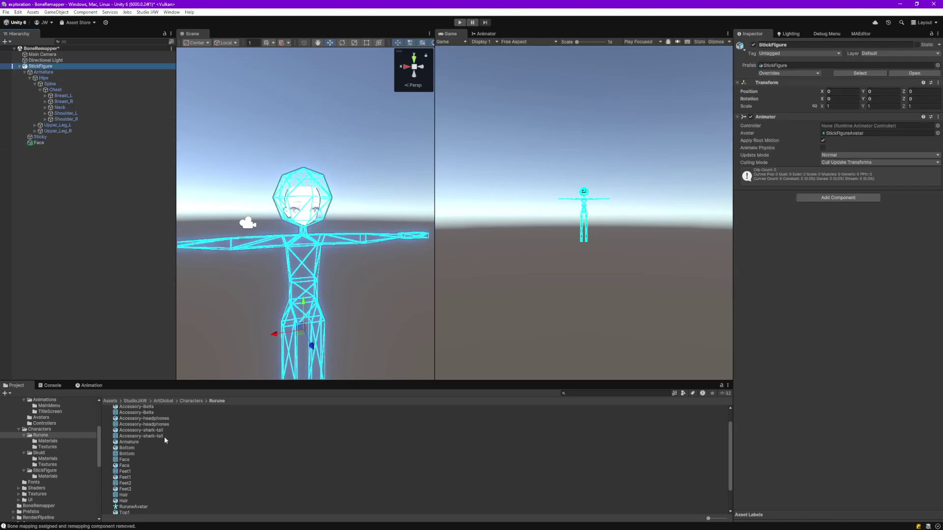
pyautogui.rightClick(51, 68)
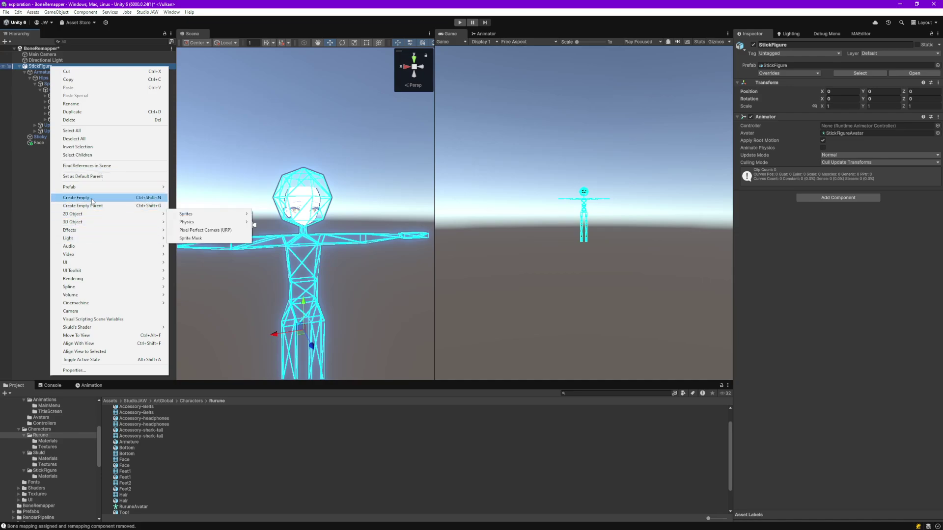
pyautogui.click(93, 198)
pyautogui.write('Shar')
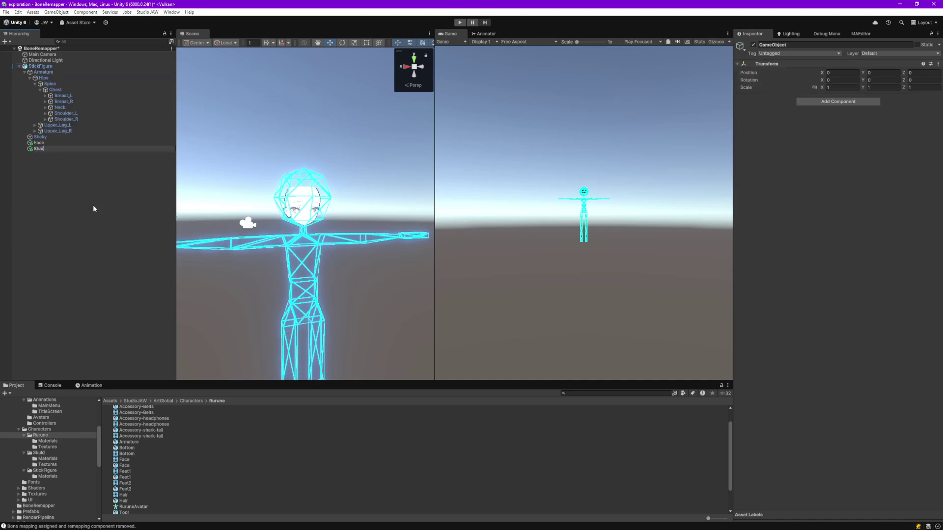
pyautogui.write('ktail')
pyautogui.press('Return')
pyautogui.press('Return')
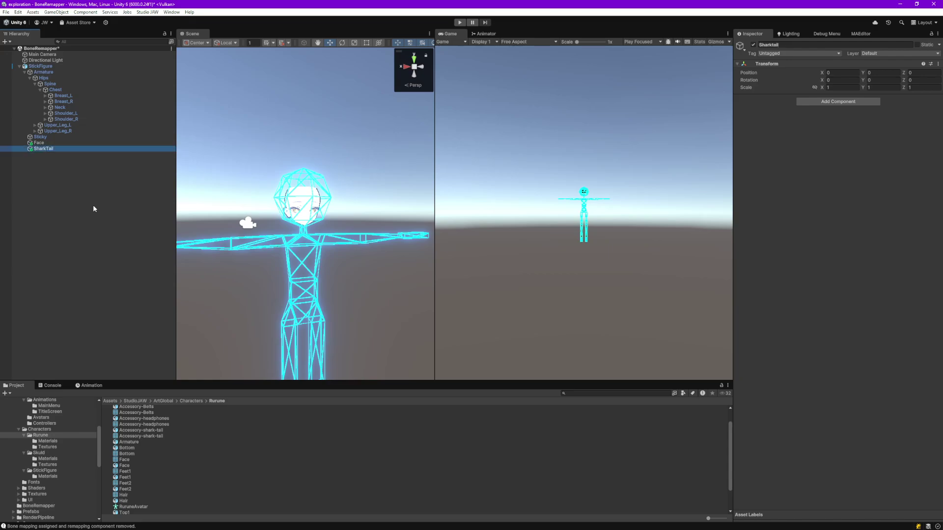
# Add a Skinned Mesh Renderer component to SharkTail.
pyautogui.click(837, 101)
pyautogui.write('skinn')
pyautogui.press('Return')
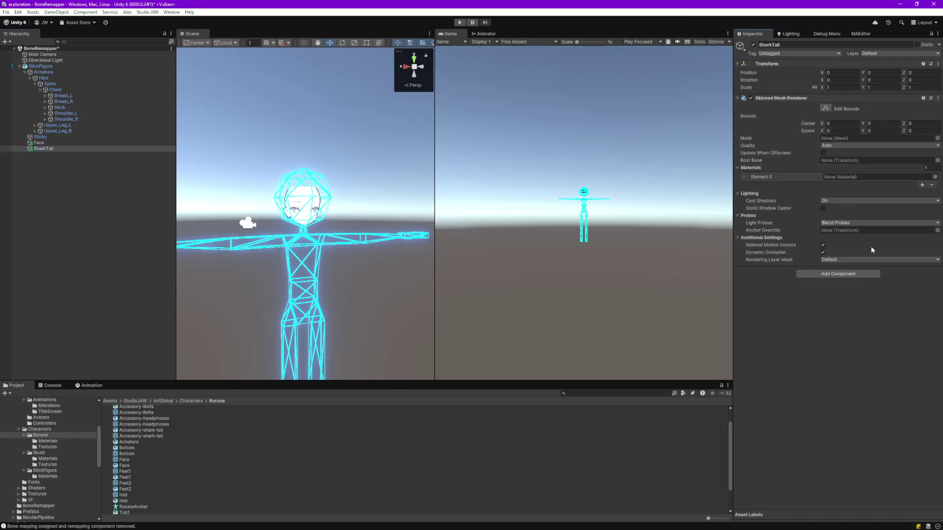
pyautogui.scroll(-2, 122, 488)
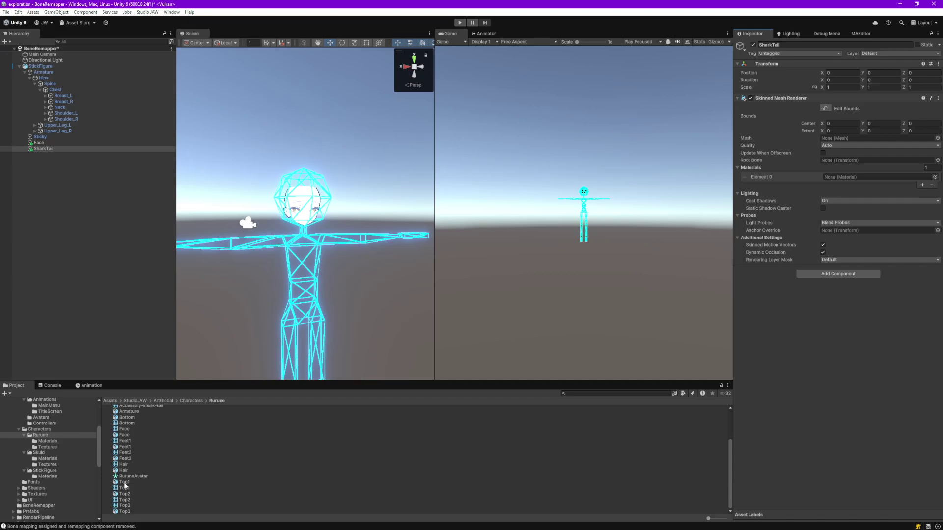
# Assign the Accessory-shark-tail mesh to SharkTail's Skinned Mesh Renderer and set Hips as its root bone.
pyautogui.scroll(3, 131, 489)
pyautogui.scroll(-1, 121, 459)
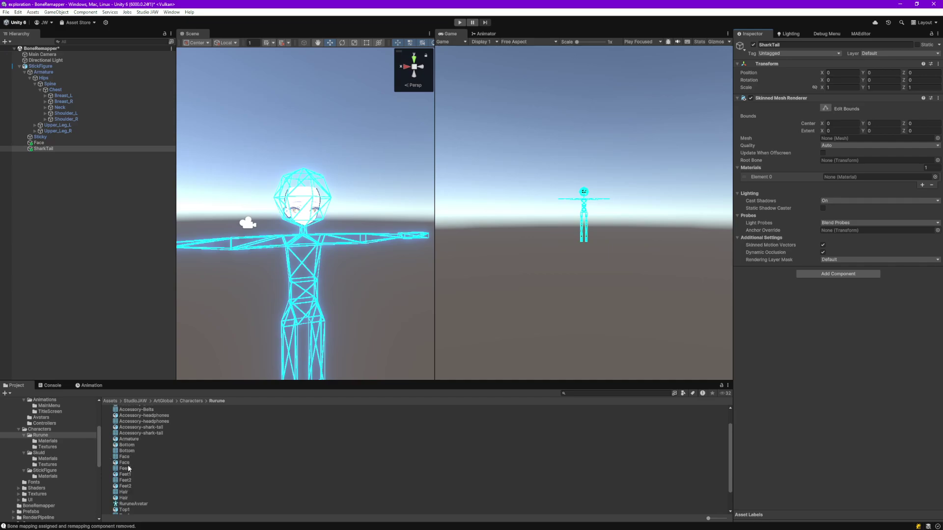
pyautogui.moveTo(147, 436); pyautogui.dragTo(831, 139)
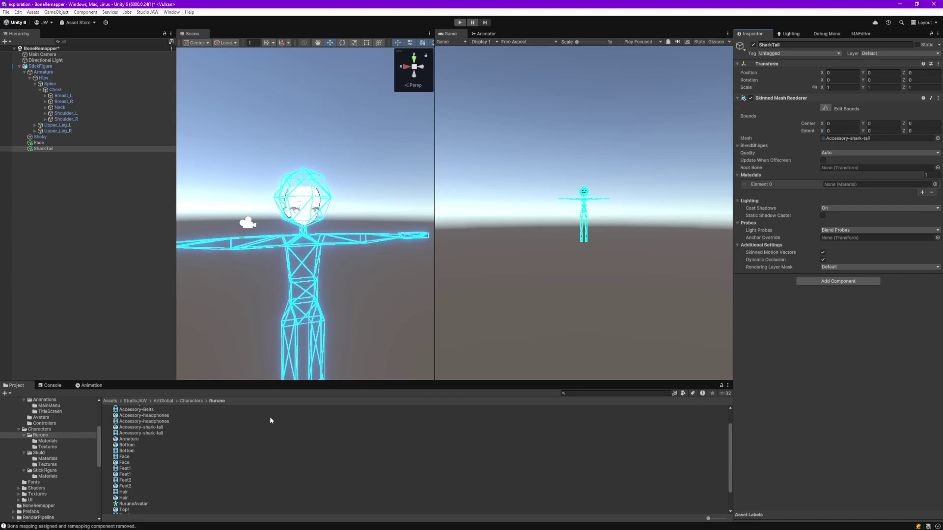
pyautogui.moveTo(746, 194); pyautogui.dragTo(857, 169)
# Check which material Rurune's Accessory-shark-tail object uses and assign Rurune-SharkTail as SharkTail's material.
pyautogui.scroll(-2, 118, 479)
pyautogui.scroll(3, 133, 456)
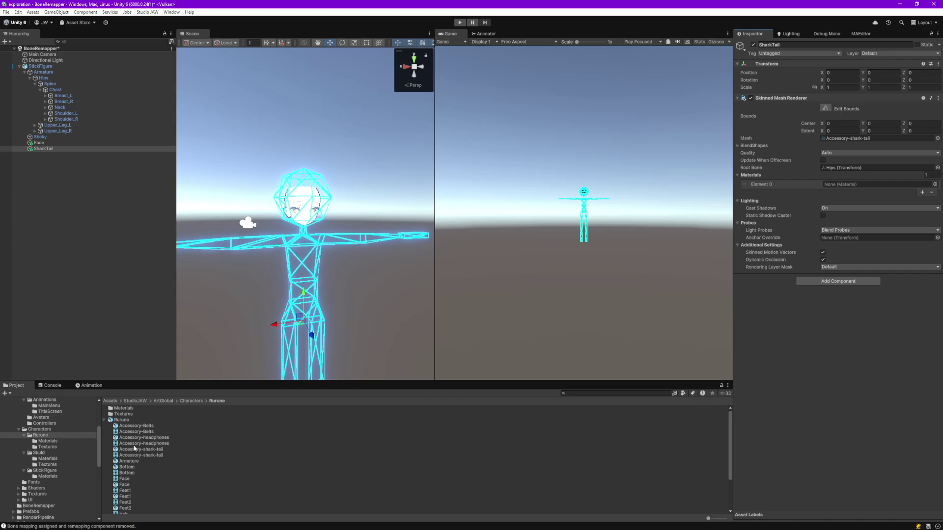
pyautogui.click(147, 450)
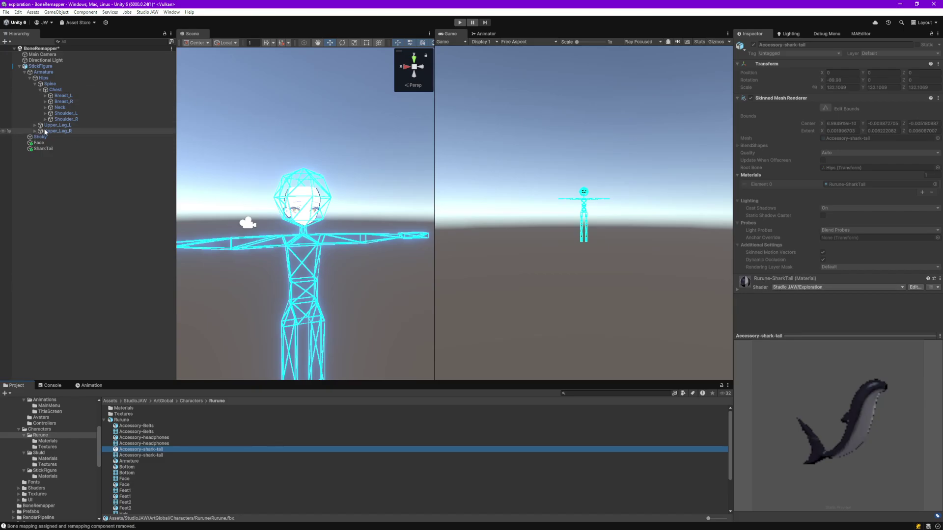
pyautogui.click(47, 152)
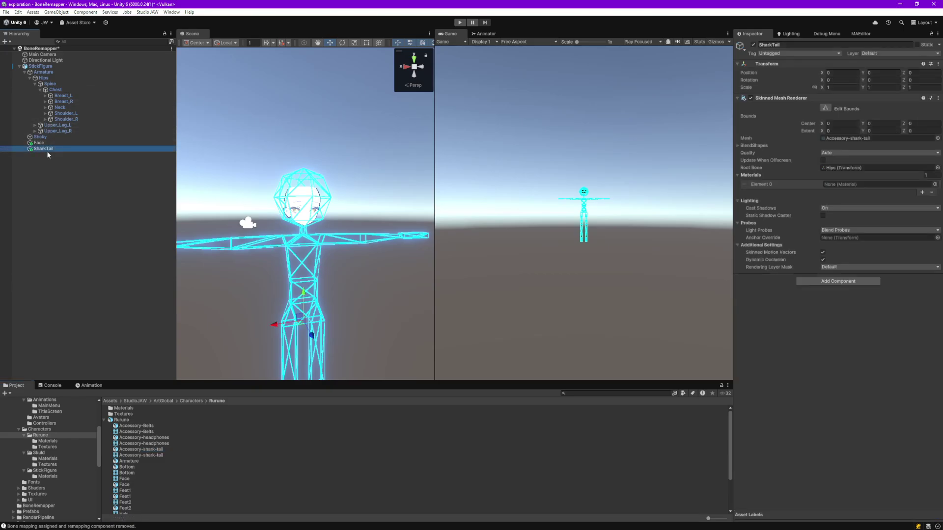
pyautogui.click(935, 185)
pyautogui.write('shark s')
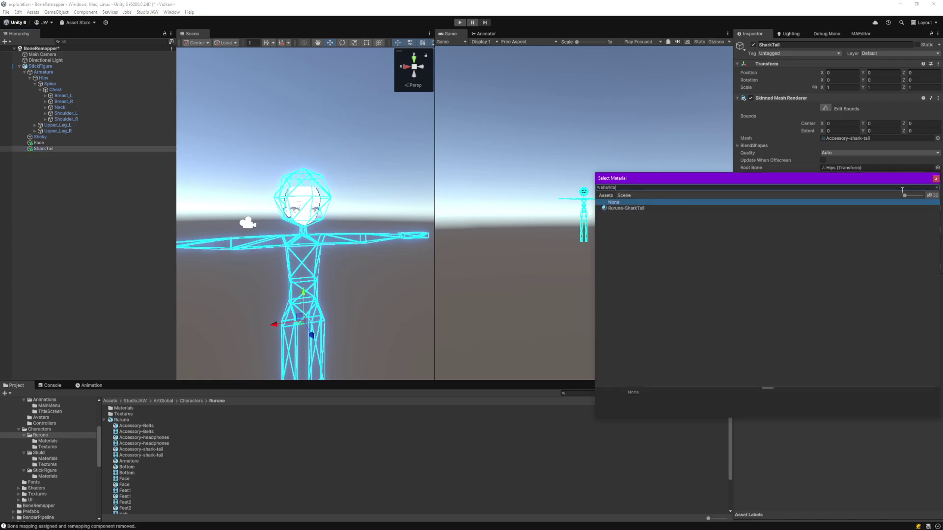
pyautogui.press('Down')
pyautogui.press('Return')
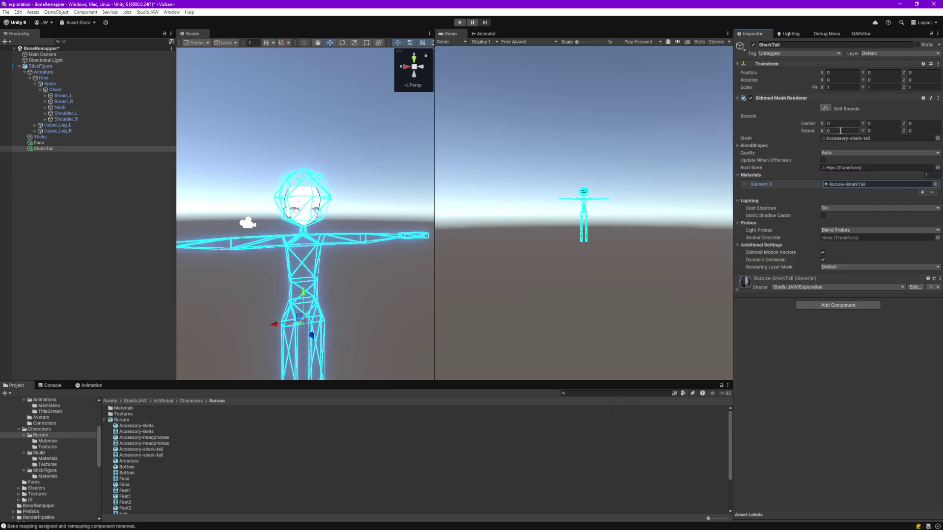
# Set SharkTail's bounds extents to 0.01 on X, Y and Z.
pyautogui.write('.01')
pyautogui.press('Tab')
pyautogui.write('.01')
pyautogui.scroll(-5, 343, 249)
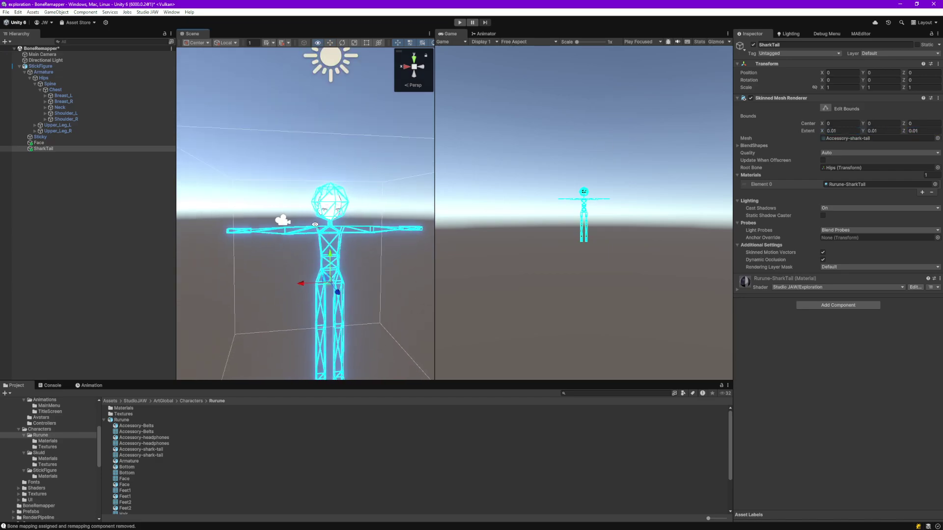
pyautogui.keyDown('alt'); pyautogui.moveTo(343, 250); pyautogui.dragTo(319, 224); pyautogui.keyUp('alt')
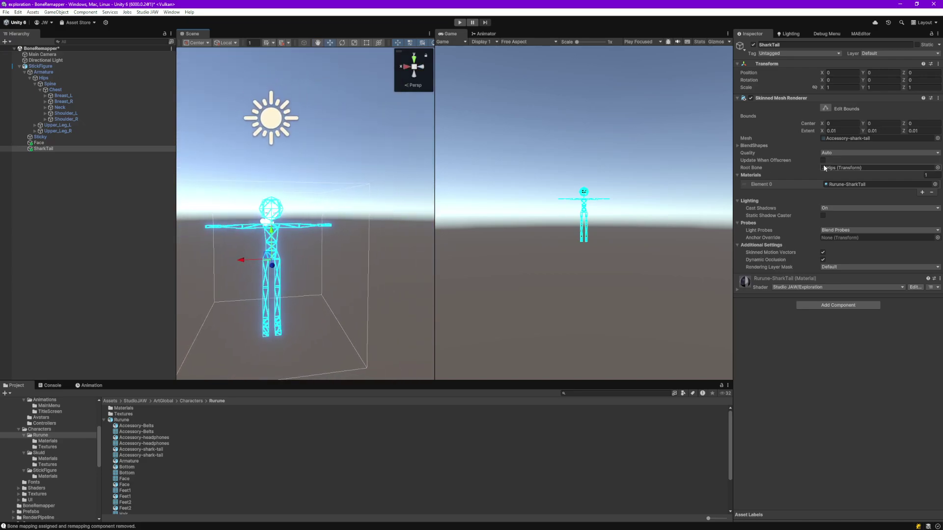
# Add a Bone Remapper component to SharkTail and auto-map its bones without copying missing ones.
pyautogui.click(830, 305)
pyautogui.write('bone')
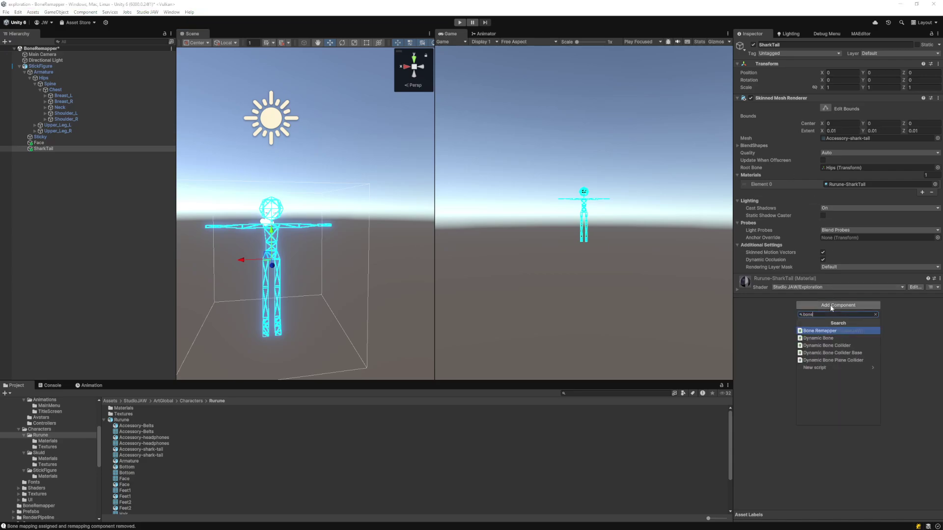
pyautogui.press('Return')
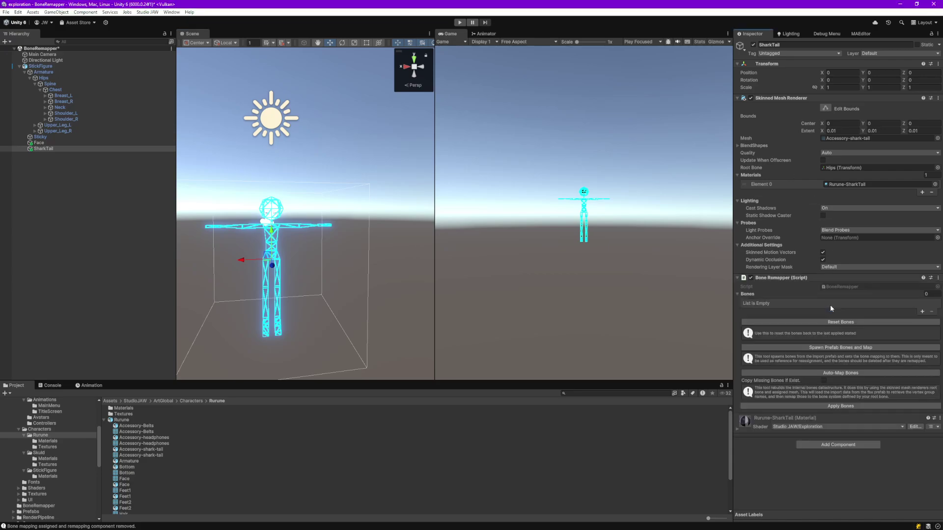
pyautogui.click(827, 374)
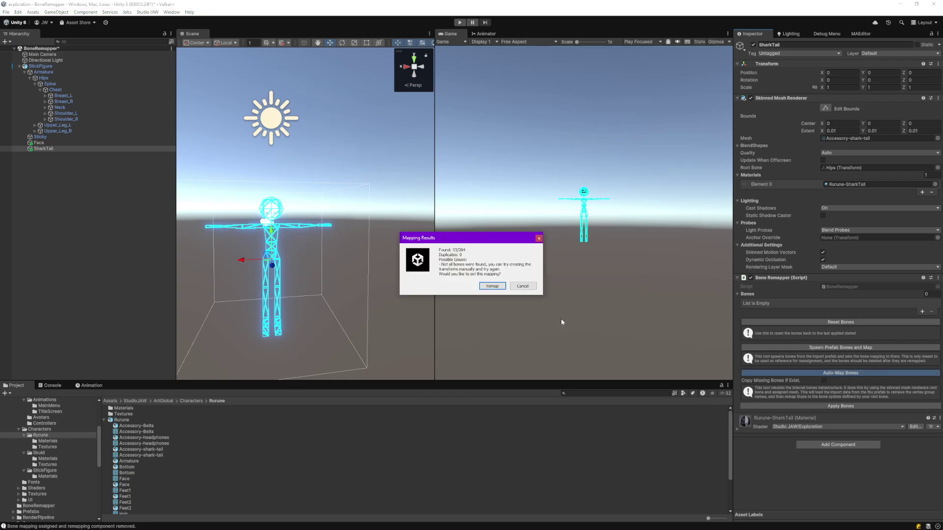
pyautogui.click(491, 287)
# Review SharkTail's partially mapped bones list and apply it to the Skinned Mesh Renderer.
pyautogui.moveTo(347, 243); pyautogui.dragTo(422, 334, button='right')
pyautogui.press('w')
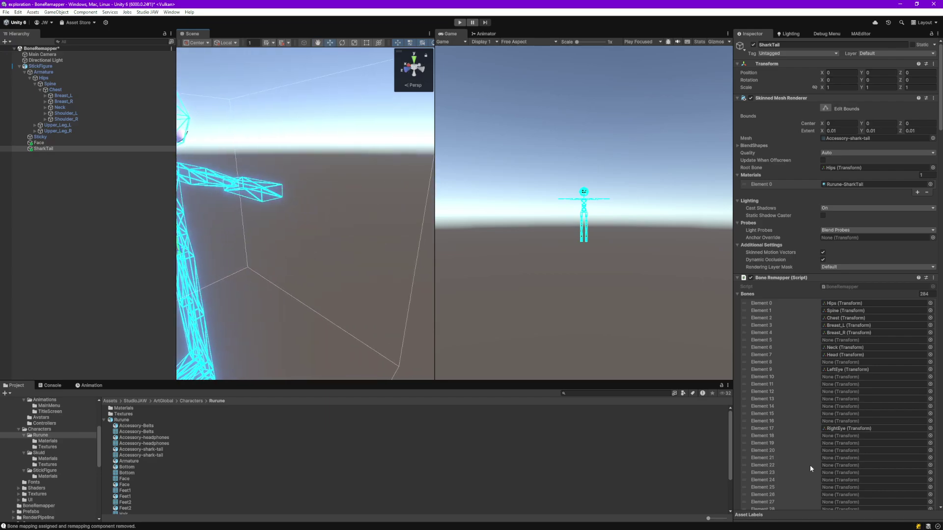
pyautogui.scroll(-15, 810, 464)
pyautogui.scroll(-5, 785, 490)
pyautogui.moveTo(937, 245); pyautogui.dragTo(938, 496)
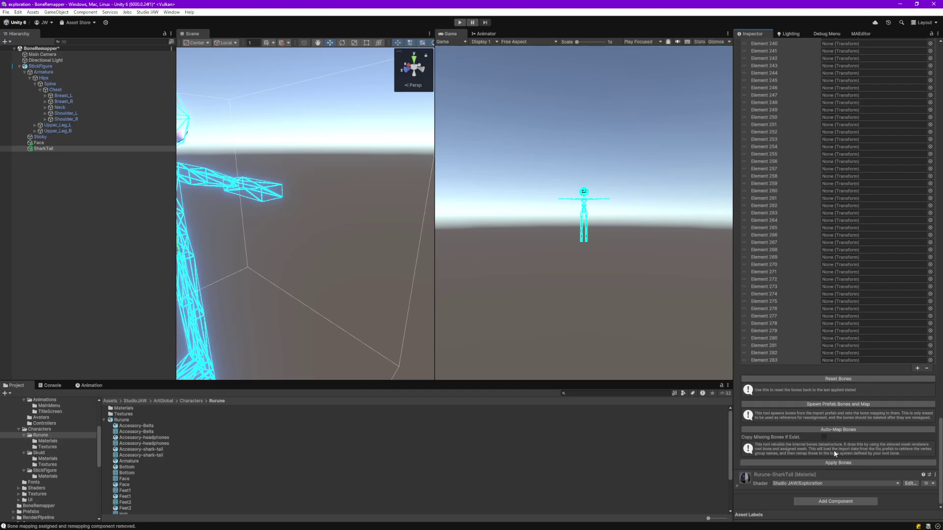
pyautogui.click(832, 462)
pyautogui.keyDown('alt'); pyautogui.moveTo(374, 255); pyautogui.dragTo(277, 249); pyautogui.keyUp('alt')
# Add the Bone Remapper component to SharkTail again and look through its bones list for unassigned elements.
pyautogui.click(843, 305)
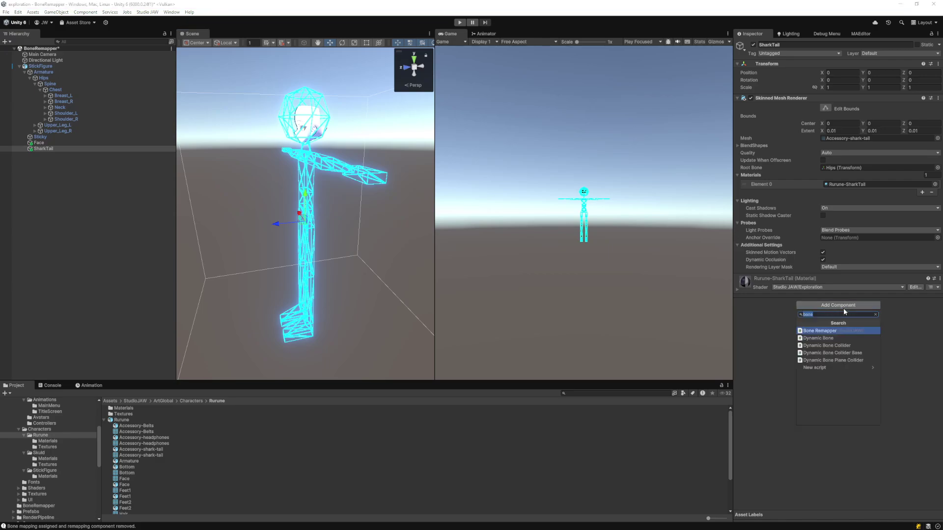
pyautogui.write('remap')
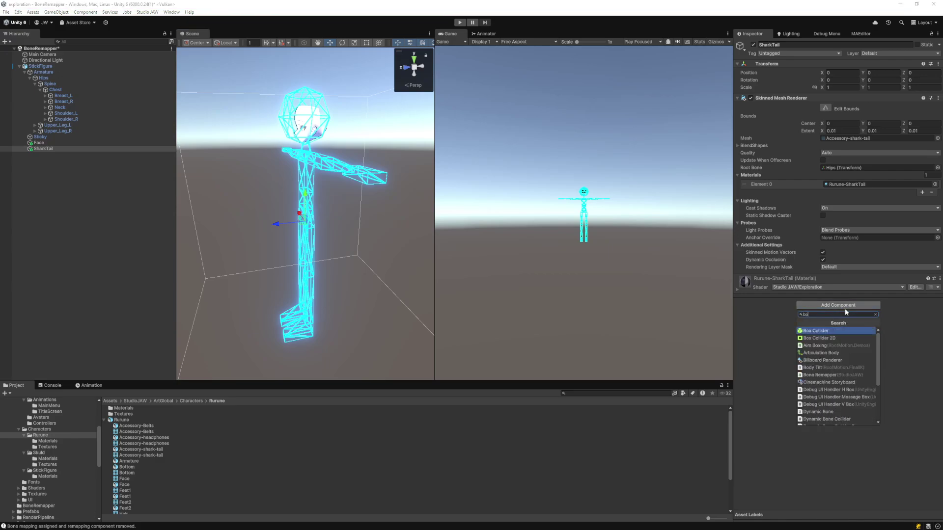
pyautogui.press('Return')
pyautogui.scroll(-20, 845, 309)
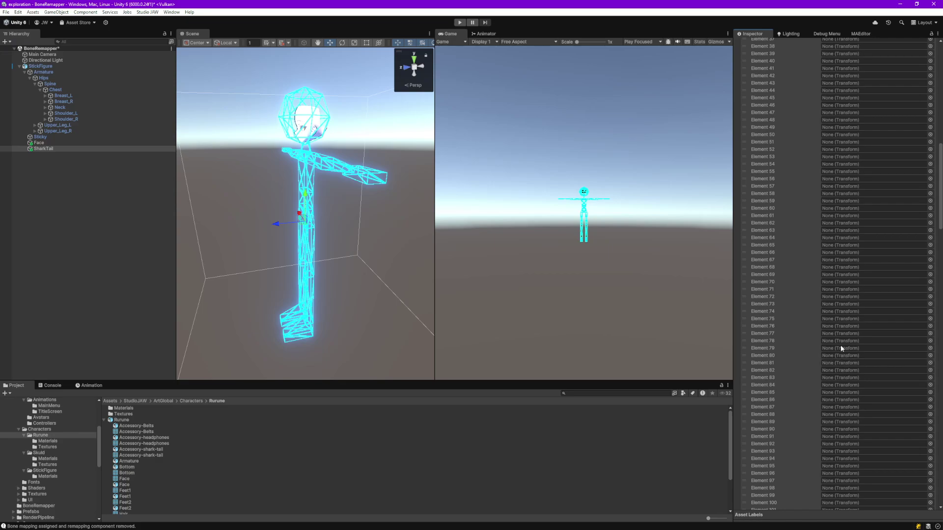
pyautogui.scroll(20, 843, 302)
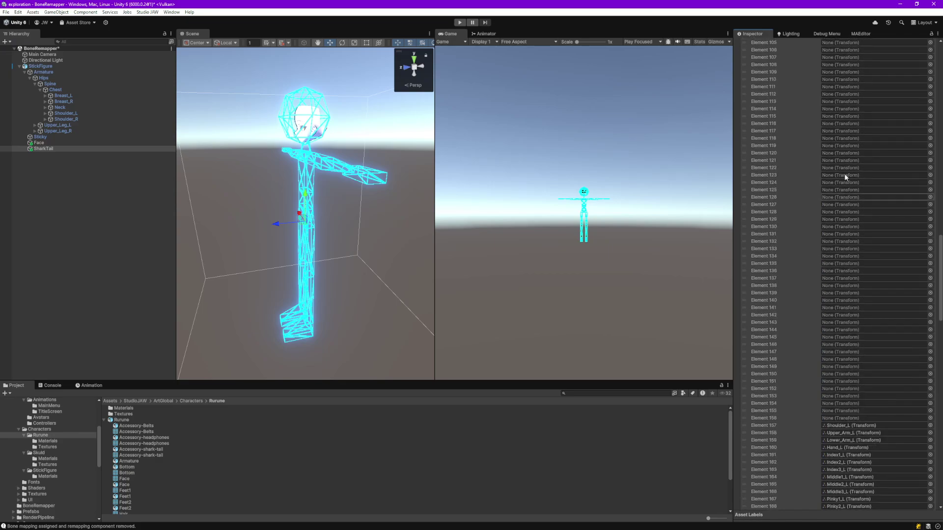
pyautogui.scroll(20, 840, 129)
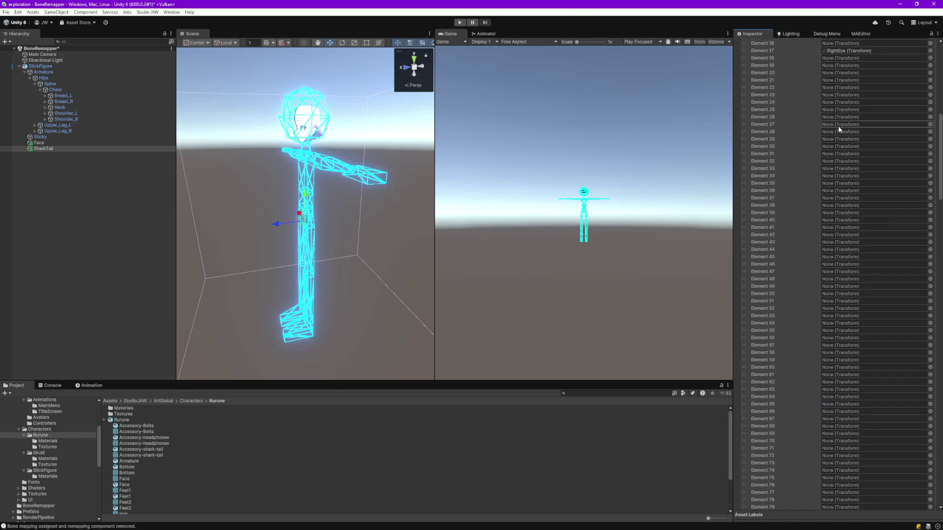
pyautogui.scroll(-20, 840, 129)
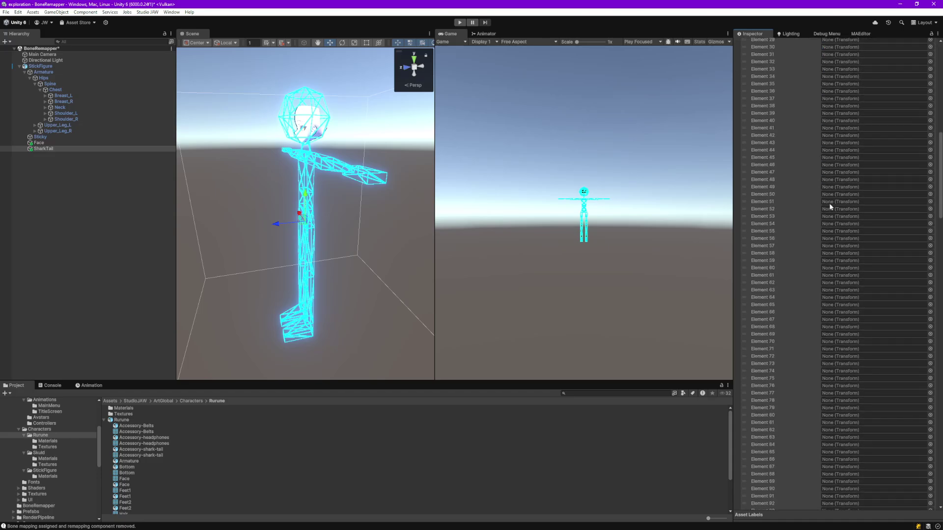
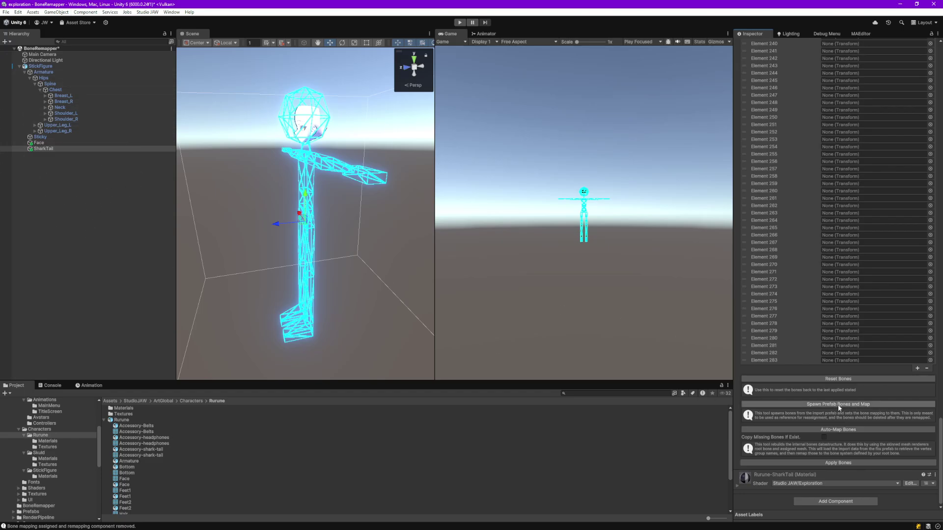
# Enable Copy Missing Bones If Exist, auto-map SharkTail's bones again, and accept the remap after reading the mapping results.
pyautogui.click(824, 437)
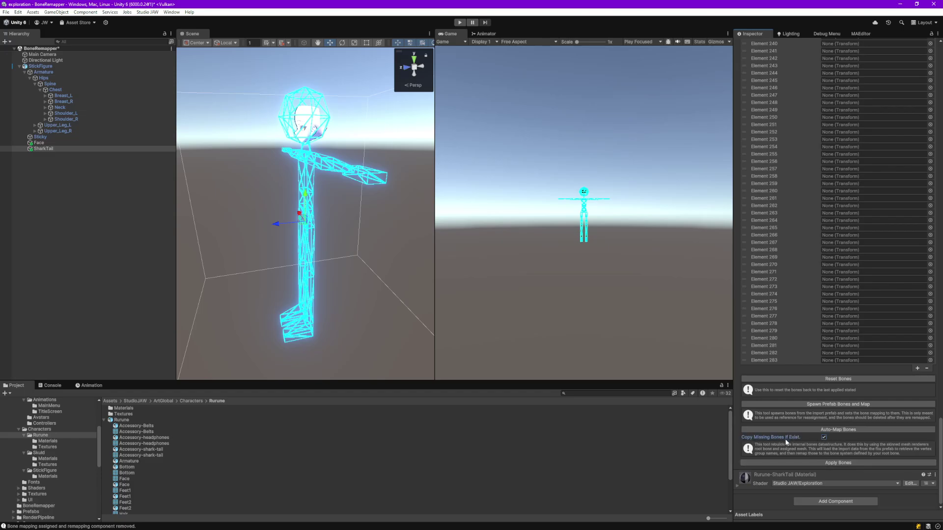
pyautogui.click(844, 431)
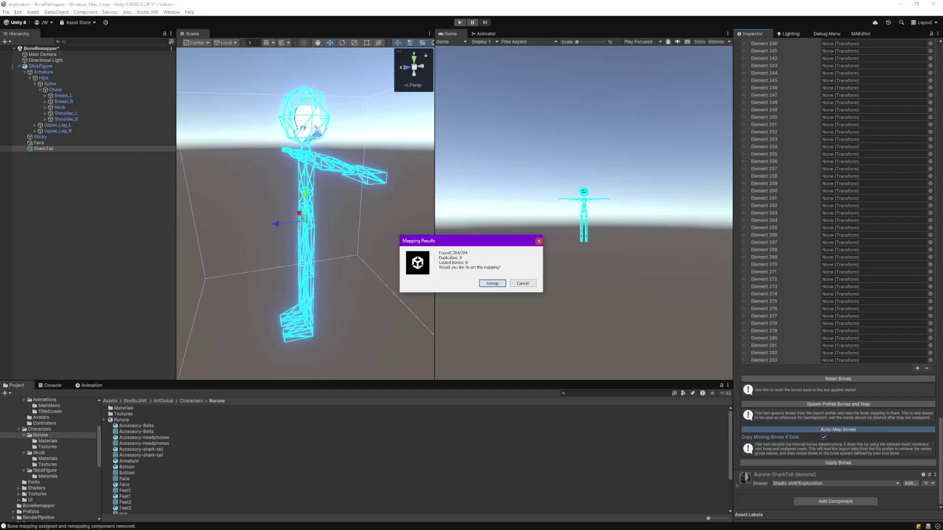
pyautogui.doubleClick(453, 253)
pyautogui.click(457, 257)
pyautogui.moveTo(447, 262); pyautogui.dragTo(470, 263)
pyautogui.click(469, 263)
pyautogui.click(491, 283)
# Review the mapped list and the SharkTail and Hood bones copied into the armature, and apply the bones to SharkTail's Skinned Mesh Renderer.
pyautogui.scroll(4, 855, 218)
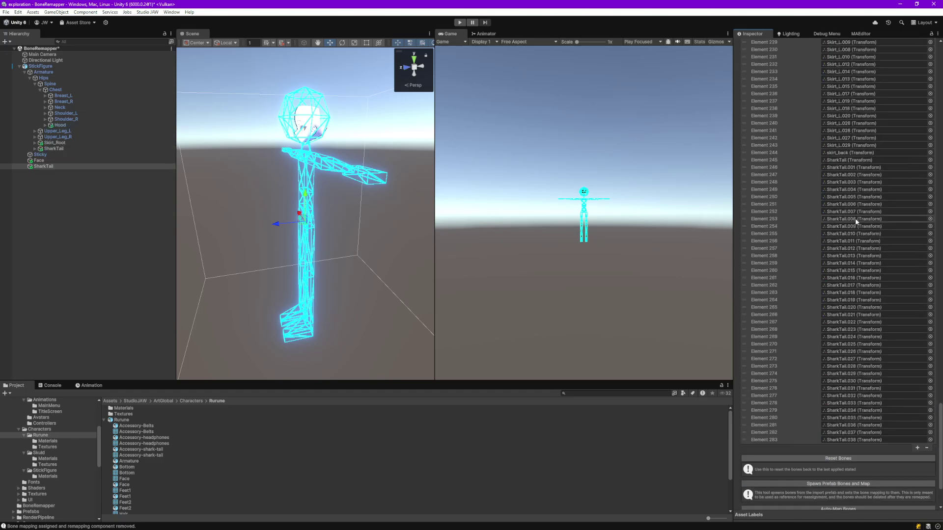
pyautogui.scroll(7, 857, 220)
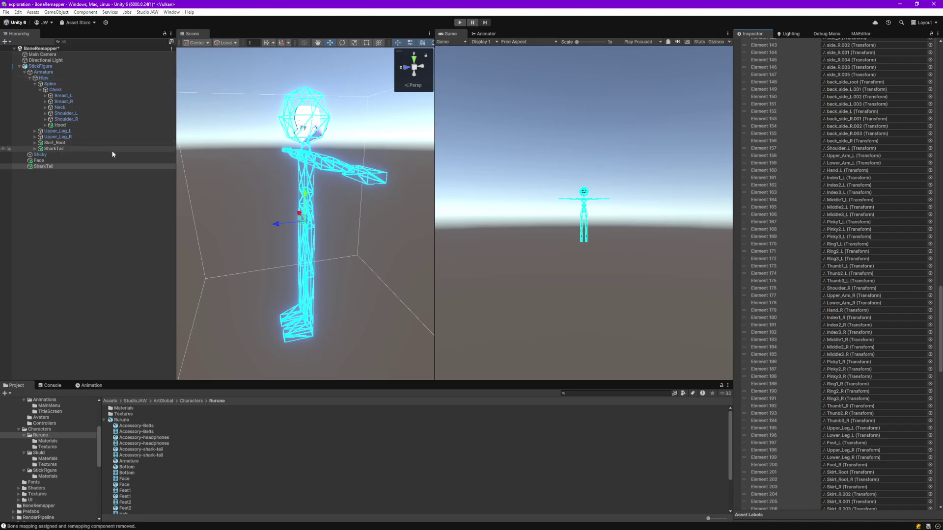
pyautogui.click(62, 149)
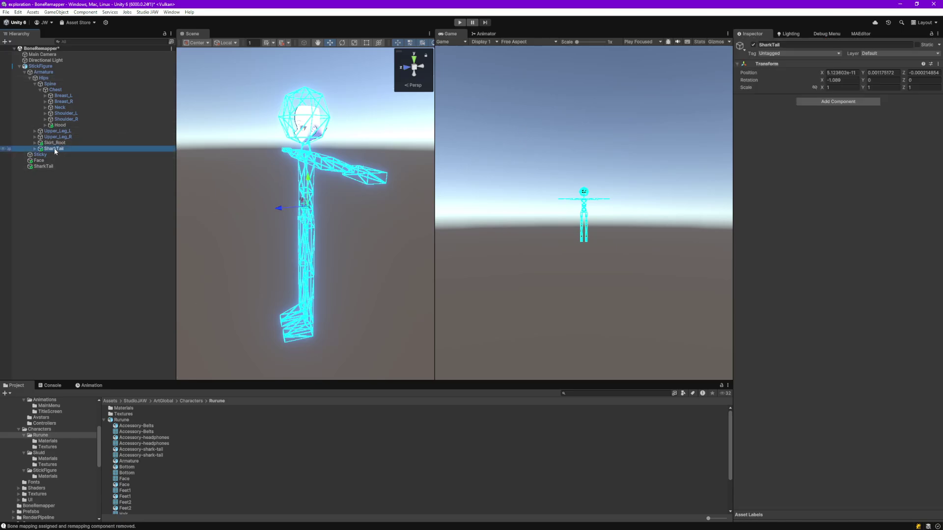
pyautogui.click(60, 125)
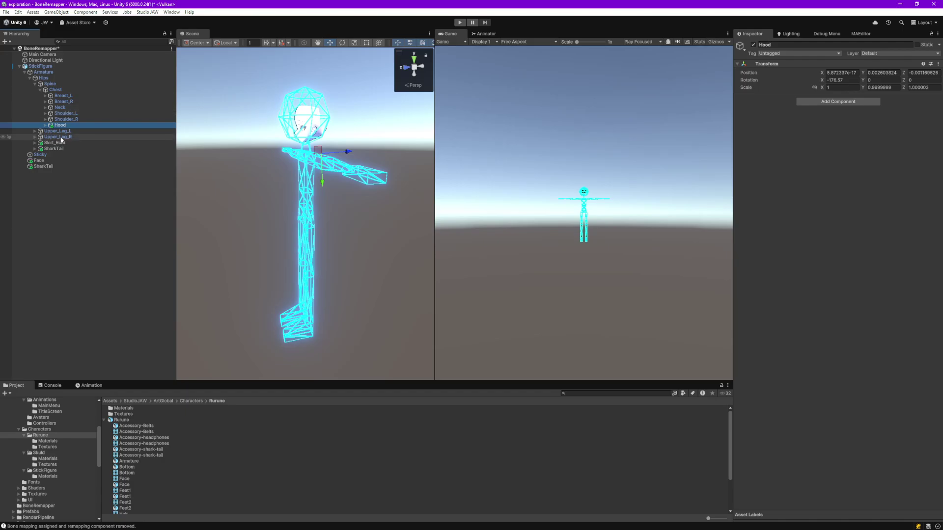
pyautogui.click(43, 166)
pyautogui.scroll(-15, 805, 354)
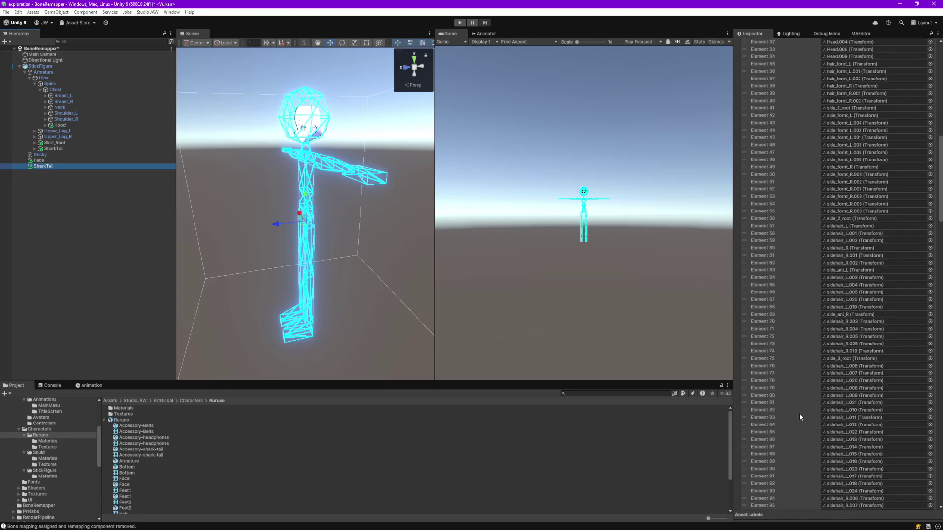
pyautogui.click(941, 241)
pyautogui.scroll(-10, 918, 460)
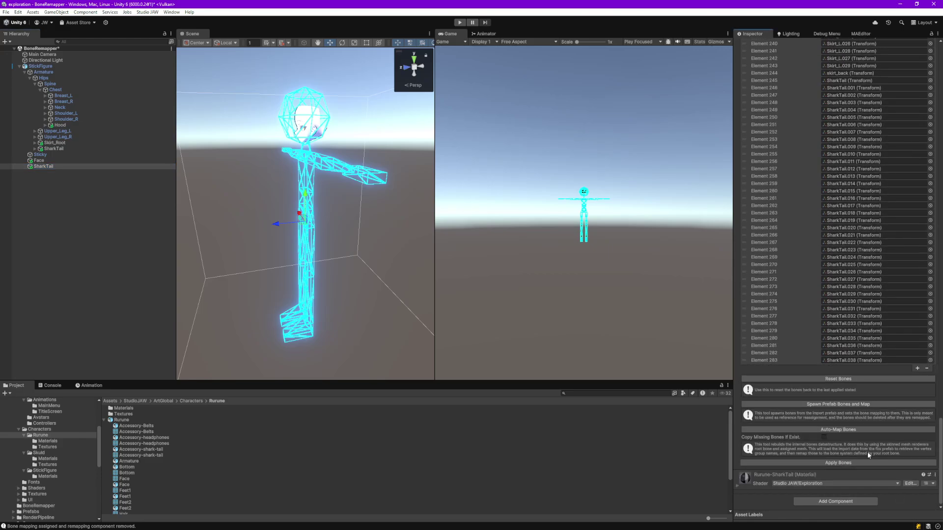
pyautogui.click(867, 461)
pyautogui.keyDown('alt'); pyautogui.moveTo(353, 162); pyautogui.dragTo(461, 158); pyautogui.keyUp('alt')
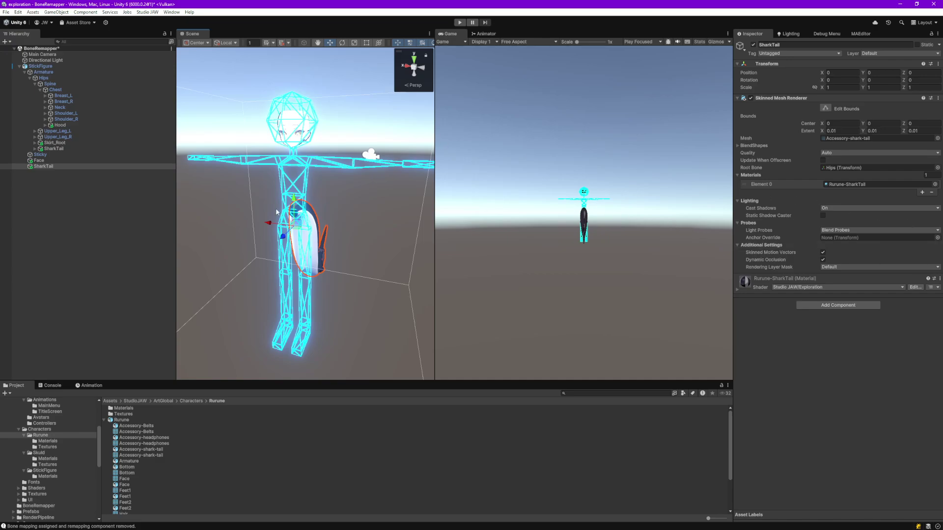
pyautogui.moveTo(413, 221); pyautogui.dragTo(620, 242, button='right')
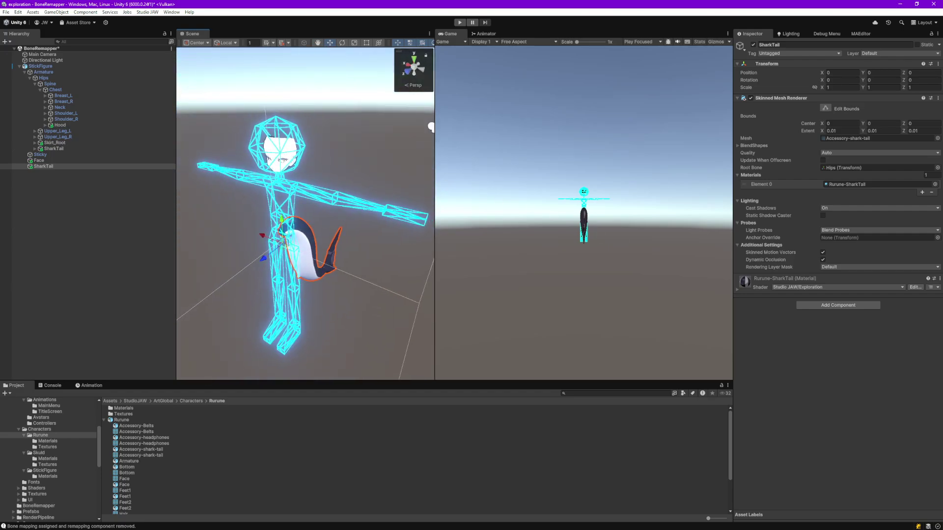